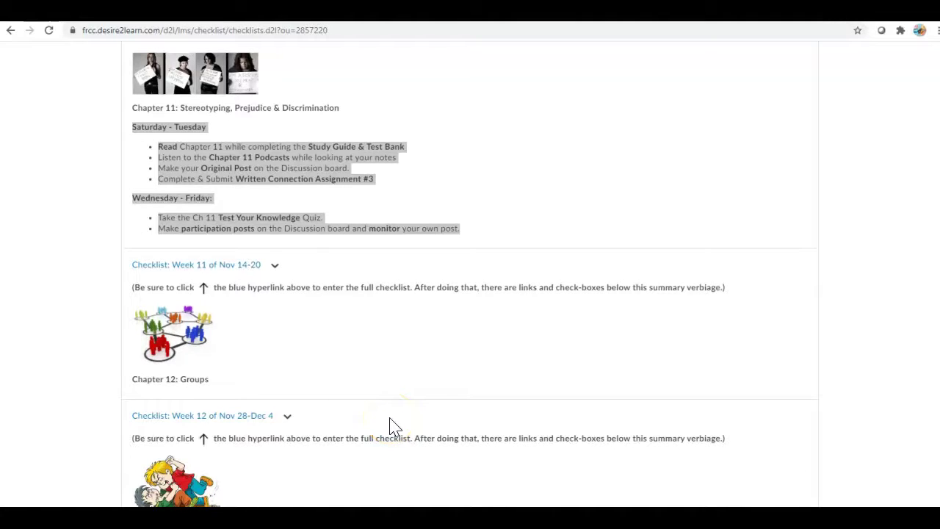
# Go to the Course Admin page for the Fall 2020 PSY226501 course.
pyautogui.click(434, 325)
pyautogui.scroll(15, 441, 317)
pyautogui.scroll(20, 441, 321)
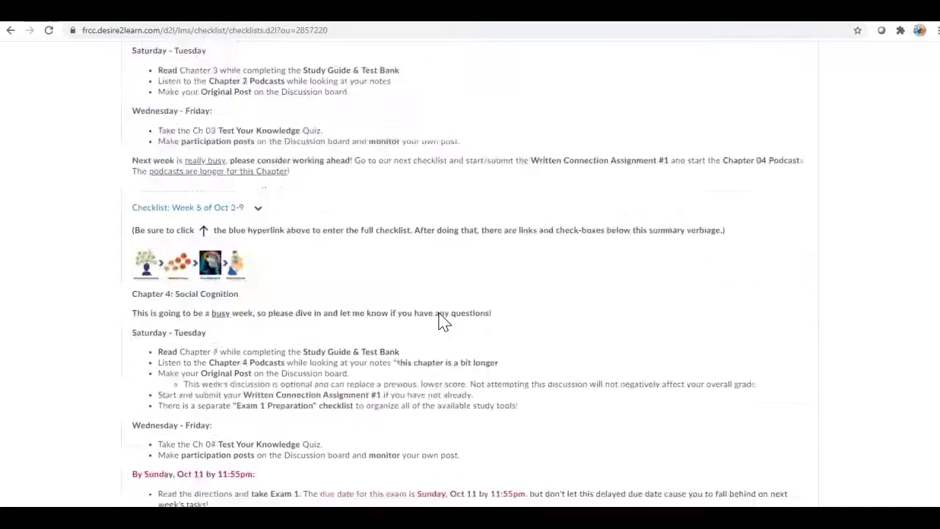
pyautogui.scroll(10, 444, 321)
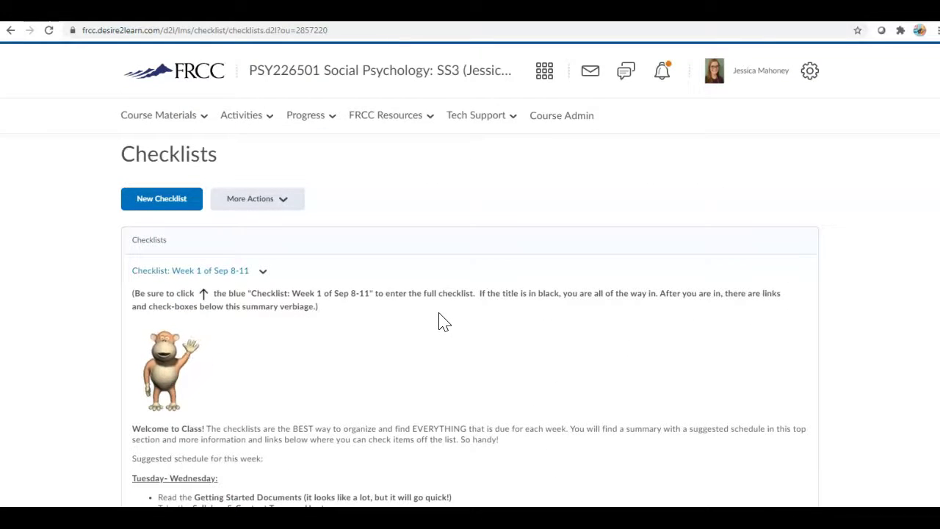
pyautogui.click(426, 177)
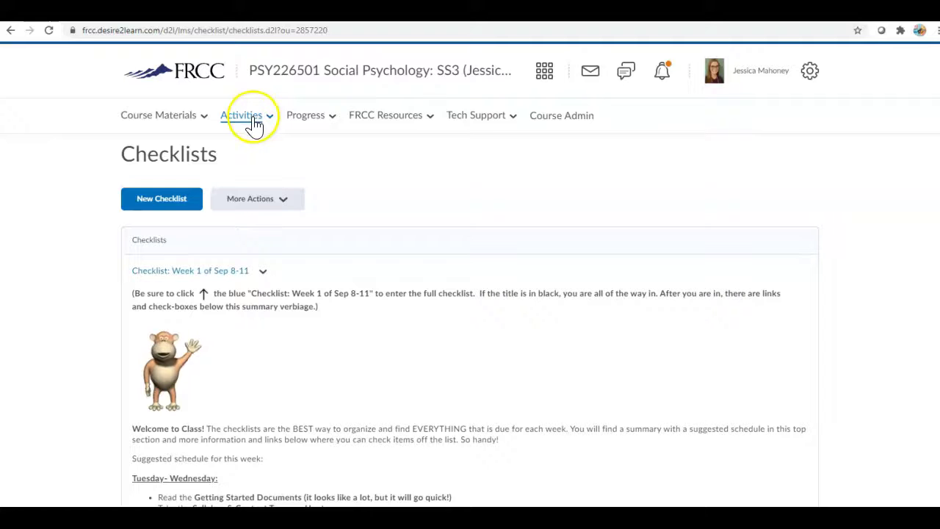
pyautogui.click(551, 127)
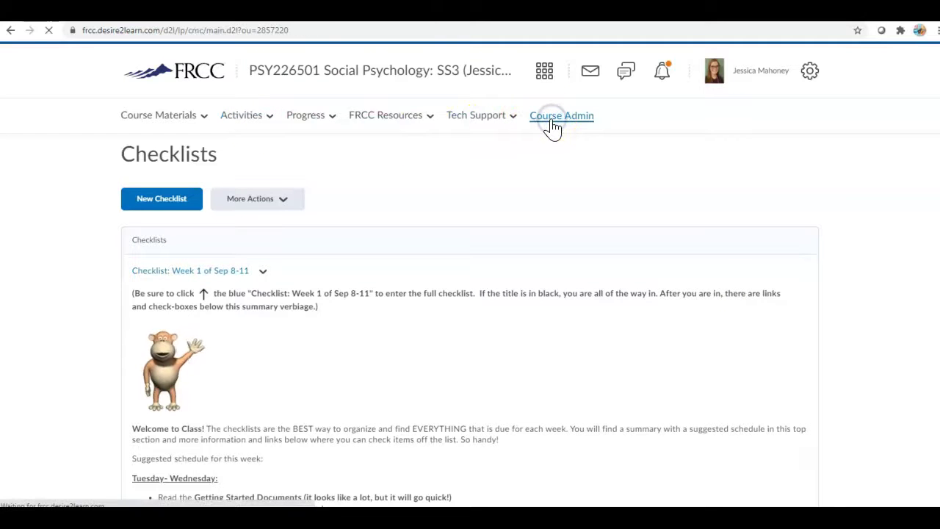
pyautogui.scroll(-2, 497, 328)
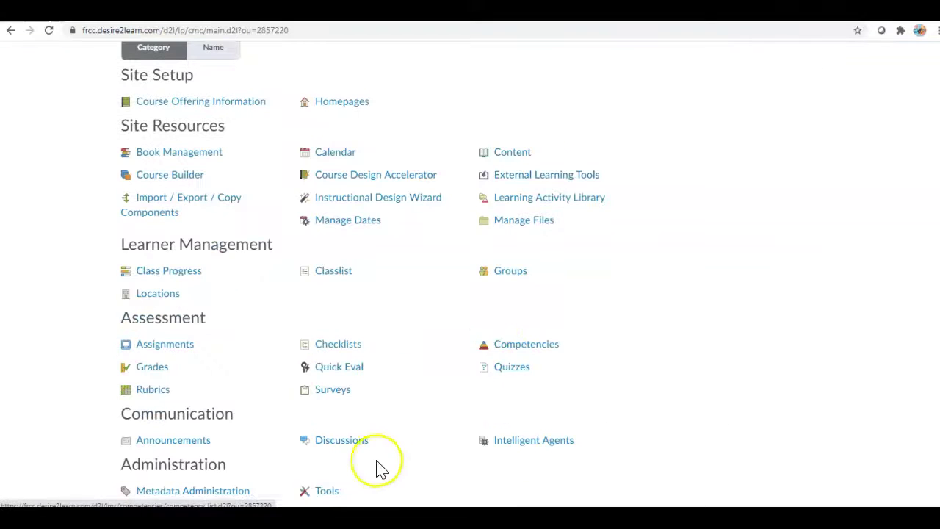
# Open Tool Status and confirm the Checklist tool is enabled.
pyautogui.click(328, 493)
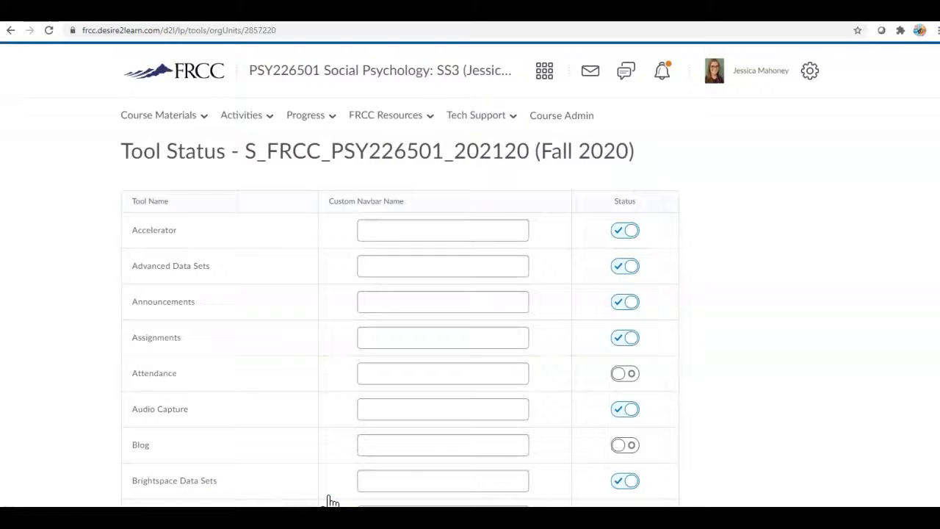
pyautogui.click(315, 451)
pyautogui.scroll(-4, 315, 452)
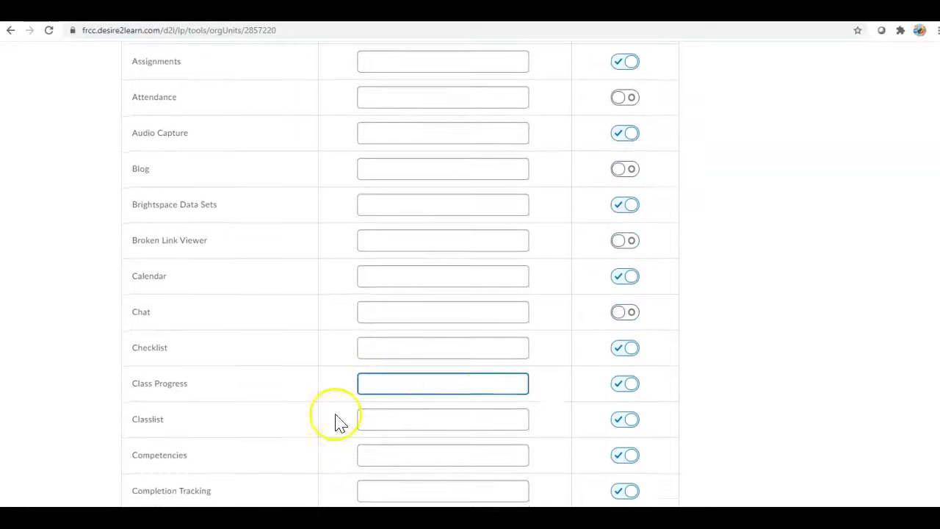
pyautogui.click(635, 354)
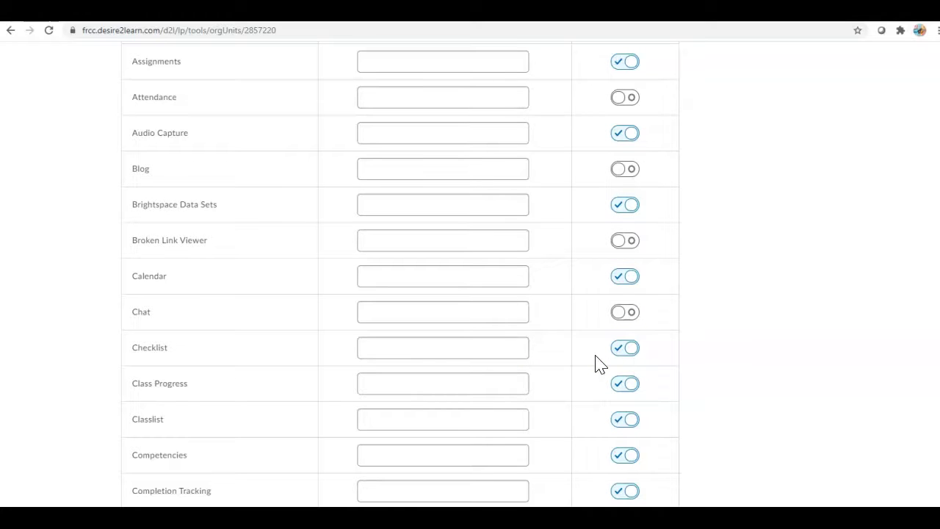
pyautogui.scroll(4, 598, 364)
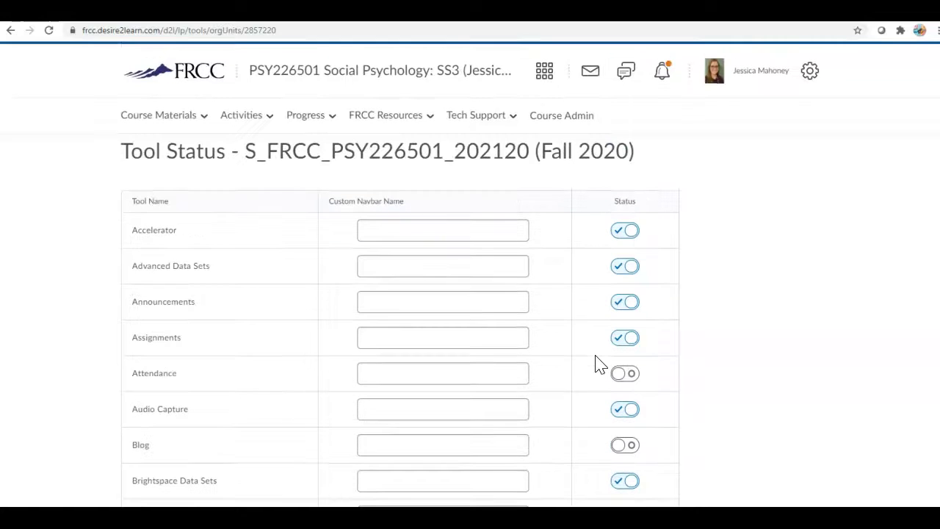
# Start a new checklist named 'Checklist: Week 14 of Nov 30-Dec 8' under Activities > Checklist, then cancel it unsaved.
pyautogui.click(243, 119)
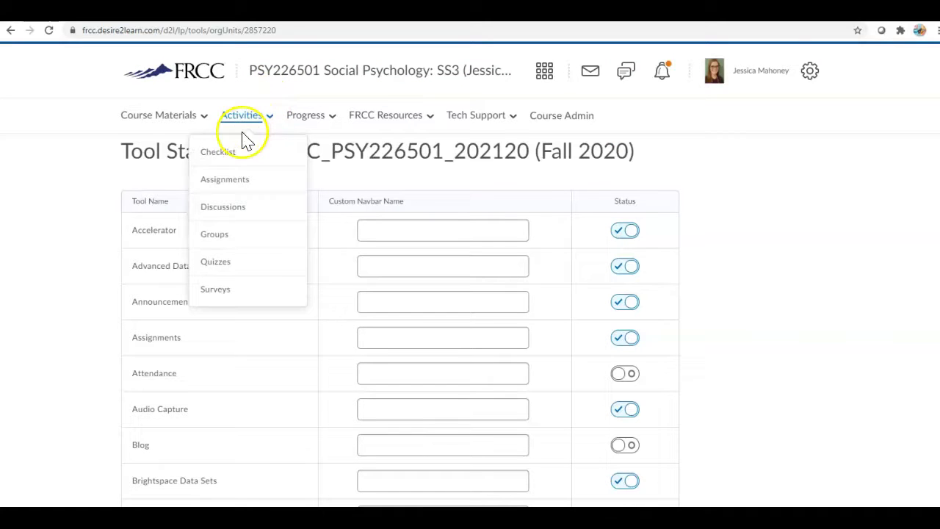
pyautogui.click(242, 154)
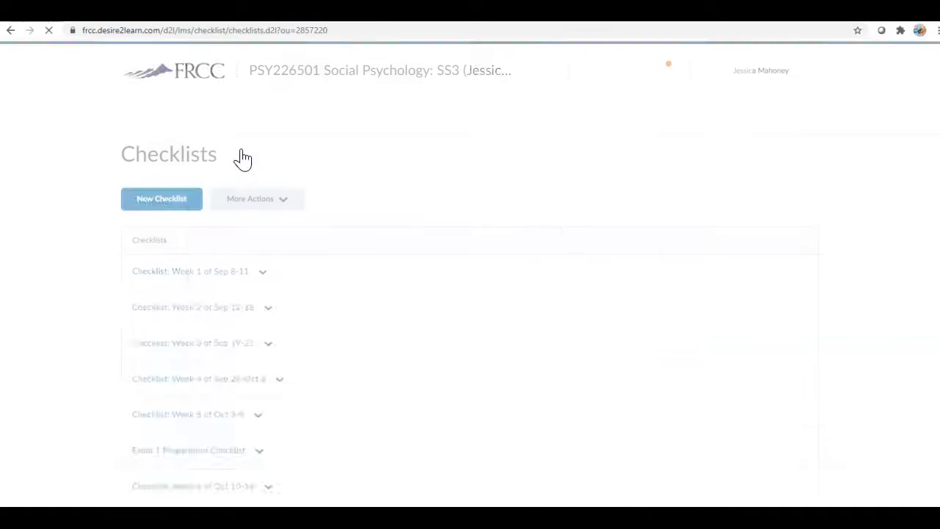
pyautogui.click(163, 204)
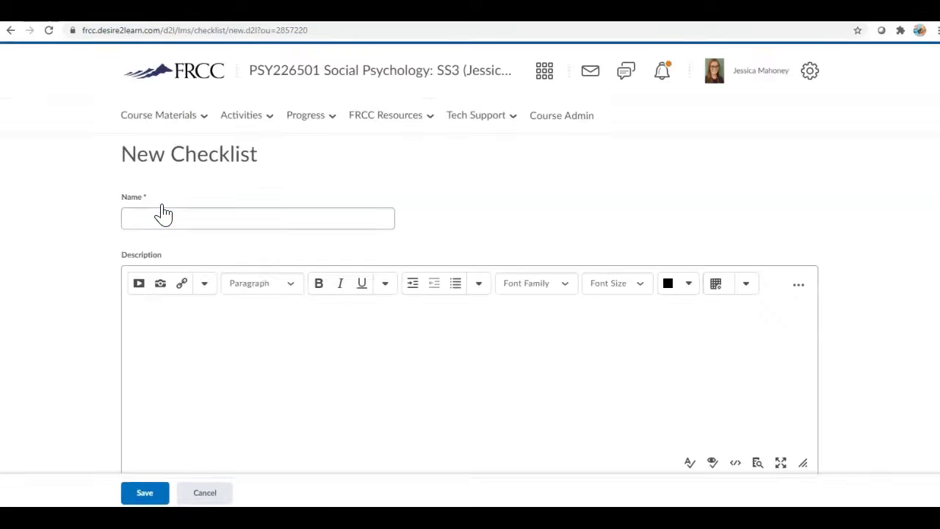
pyautogui.click(164, 219)
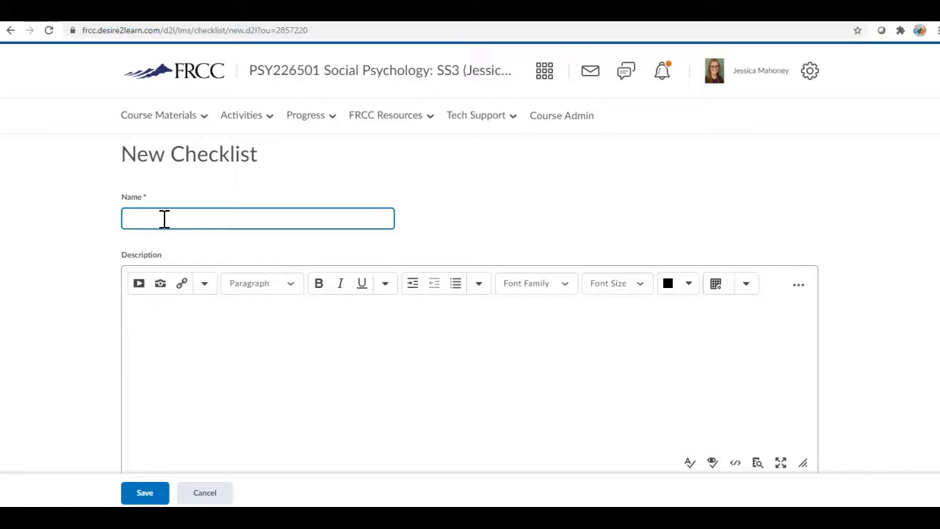
pyautogui.click(164, 219)
pyautogui.write('Checklist: Week 14 of Nov 30-Dec 8')
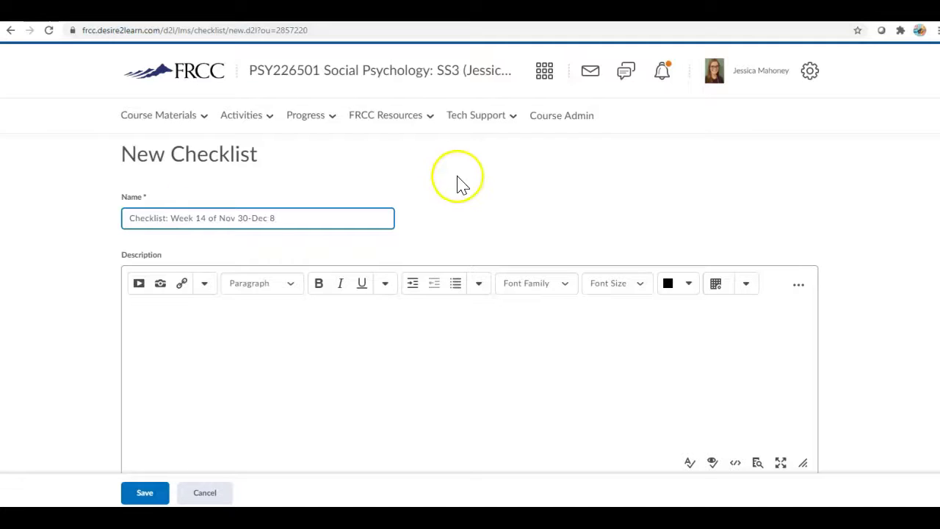
pyautogui.click(160, 337)
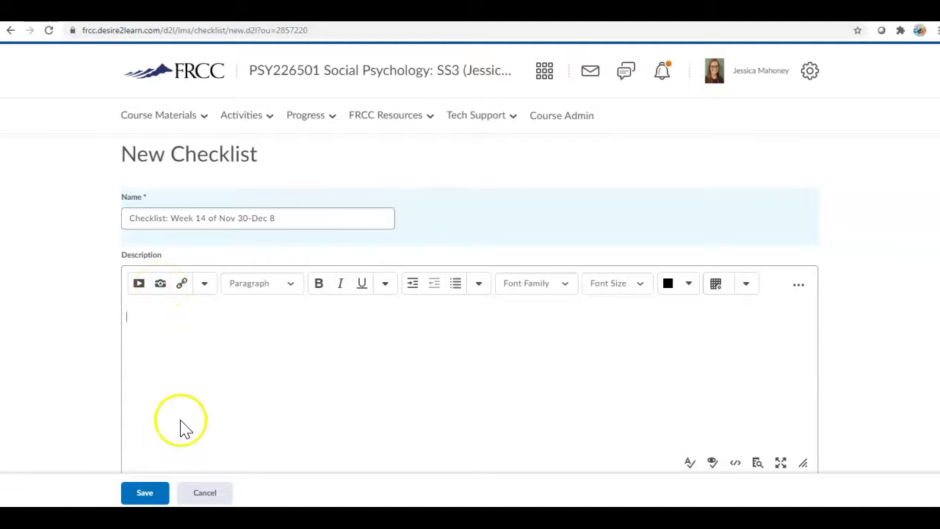
pyautogui.click(201, 496)
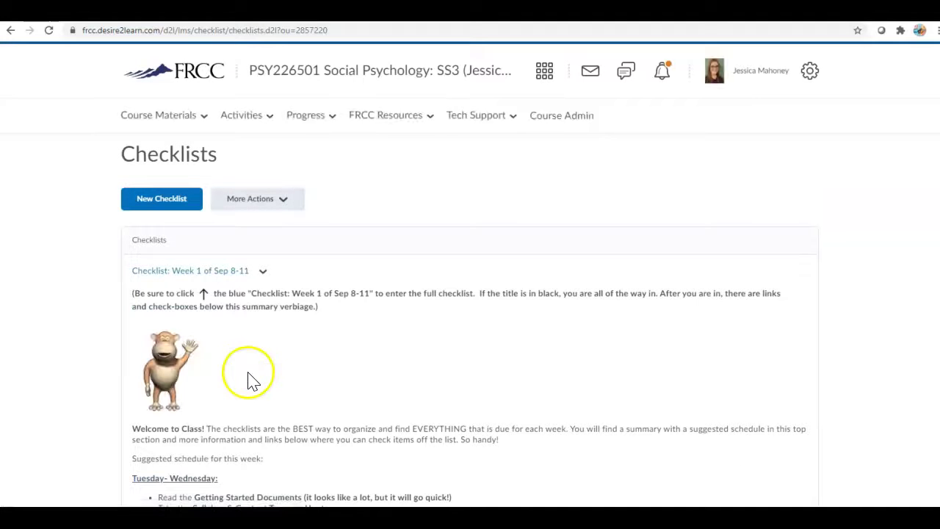
# Find 'Checklist: Week 11 of Nov 14-20' in the Checklists list and open its Edit Checklist page.
pyautogui.scroll(-1, 168, 376)
pyautogui.scroll(-3, 167, 372)
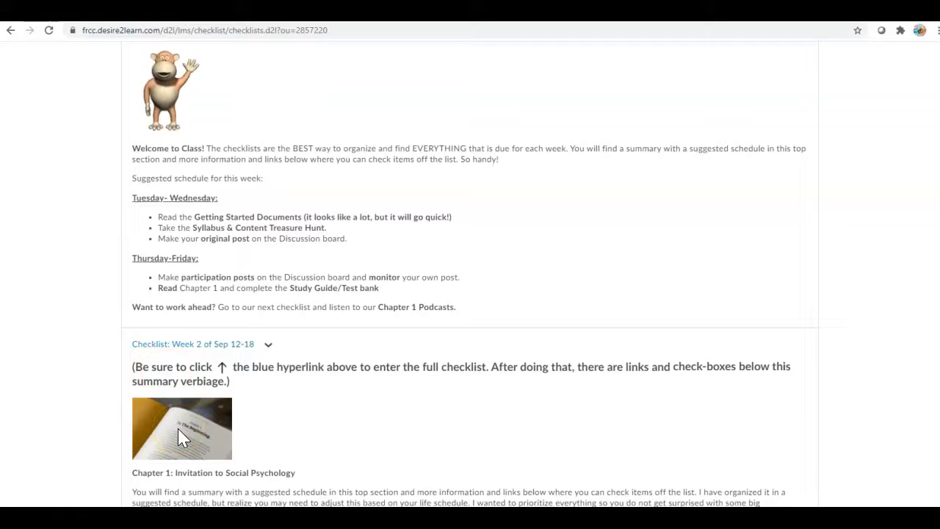
pyautogui.click(176, 101)
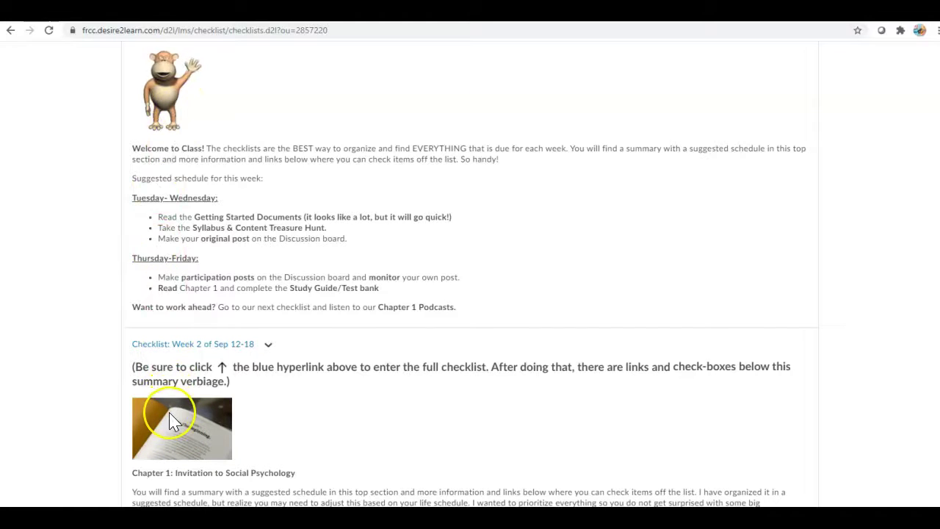
pyautogui.scroll(-1, 169, 420)
pyautogui.click(209, 419)
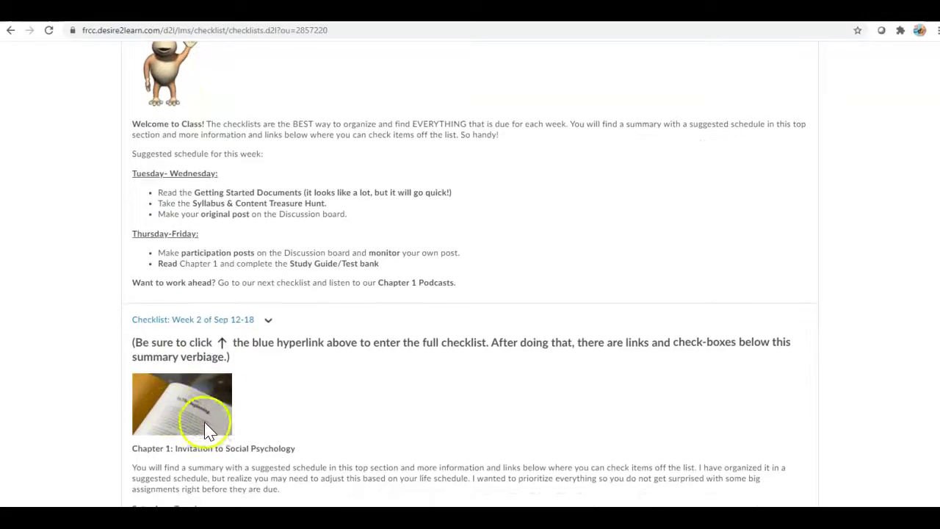
pyautogui.scroll(-2, 208, 416)
pyautogui.scroll(-3, 209, 416)
pyautogui.click(199, 405)
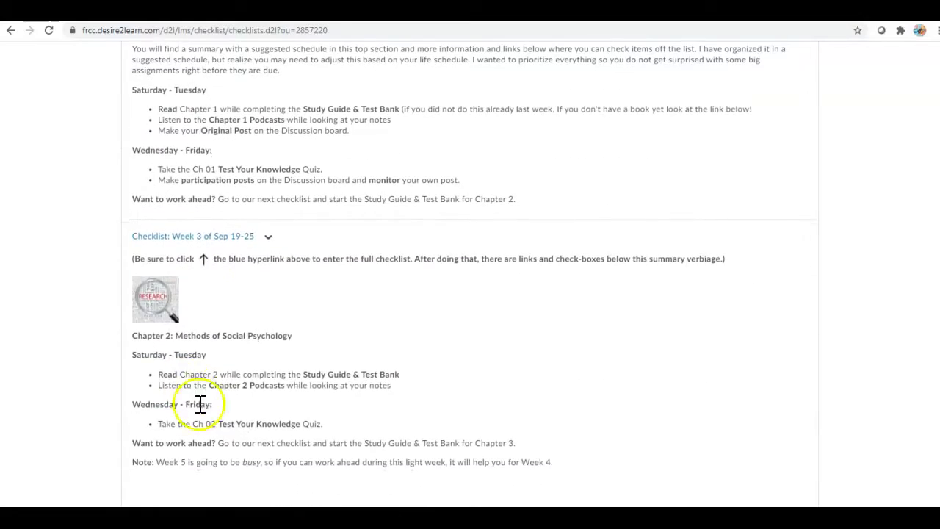
pyautogui.click(151, 297)
pyautogui.scroll(-8, 151, 298)
pyautogui.scroll(-20, 152, 308)
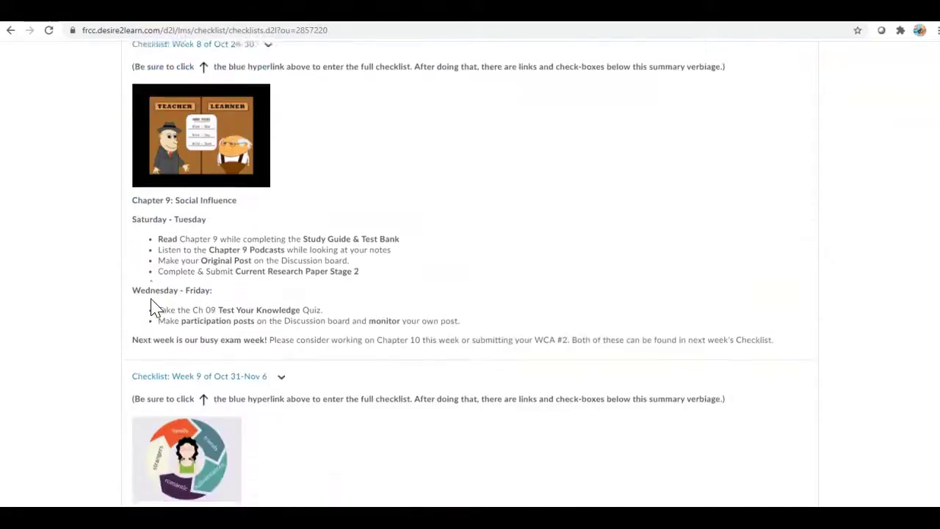
pyautogui.scroll(-3, 152, 307)
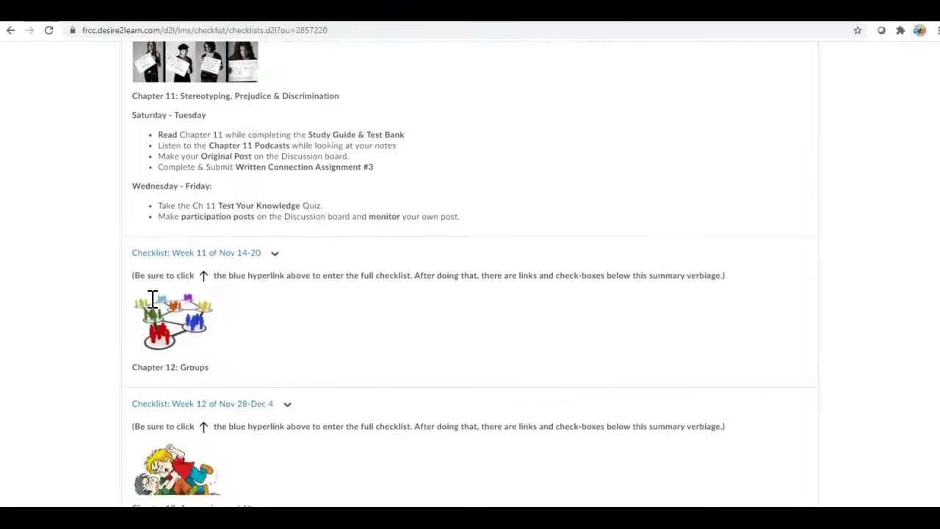
pyautogui.click(212, 259)
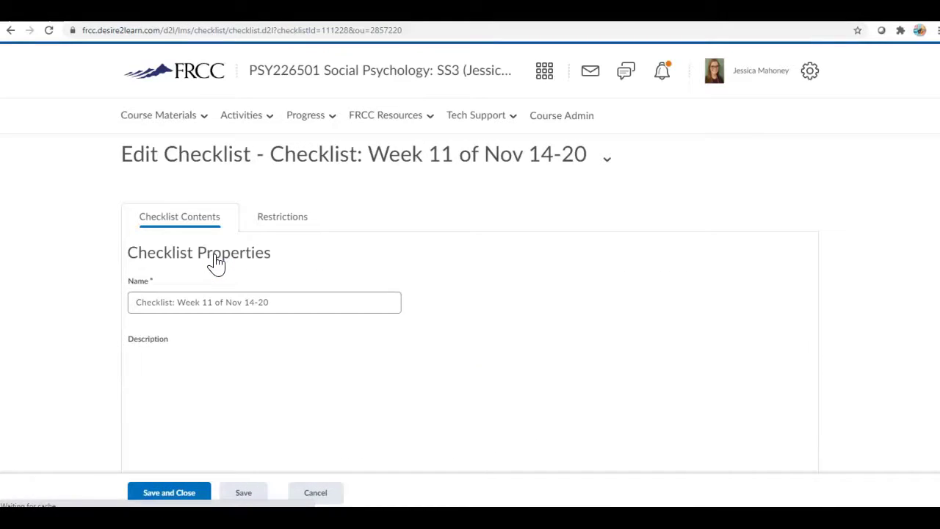
pyautogui.scroll(-1, 502, 288)
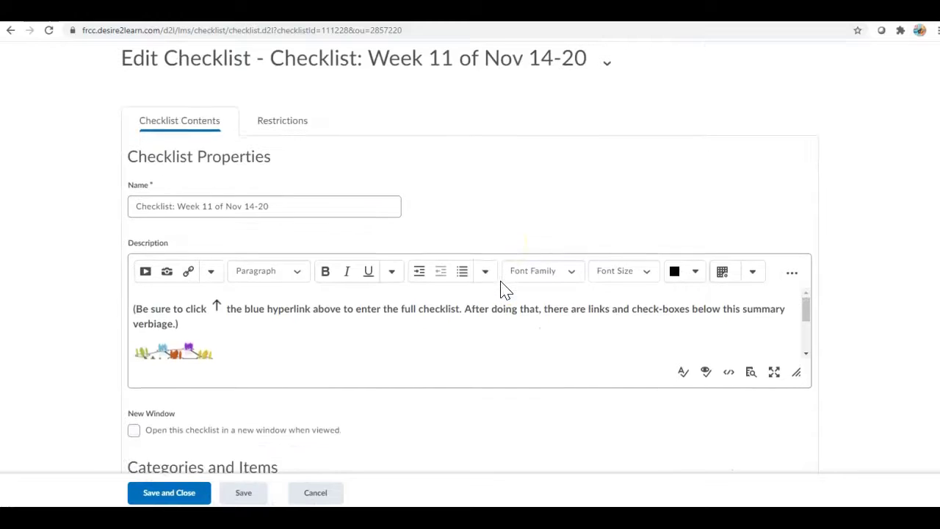
pyautogui.click(195, 206)
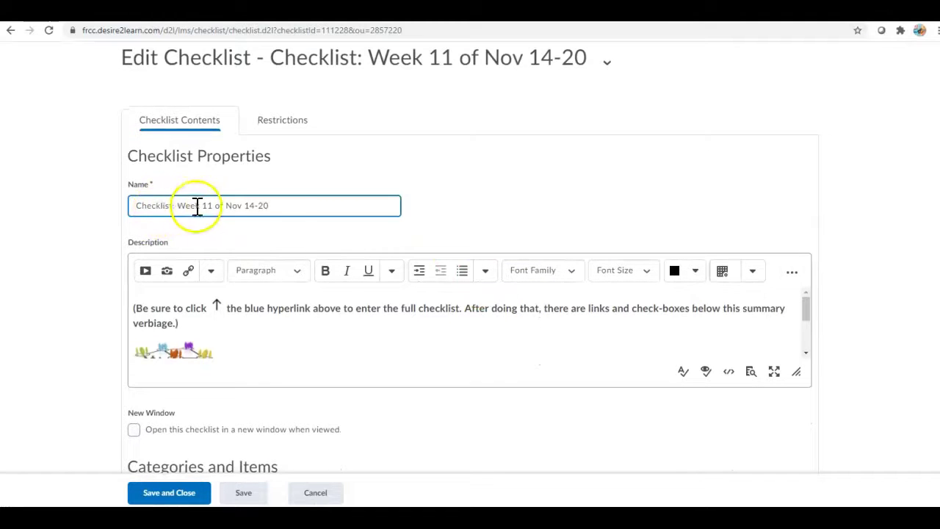
pyautogui.scroll(-1, 286, 205)
pyautogui.click(288, 214)
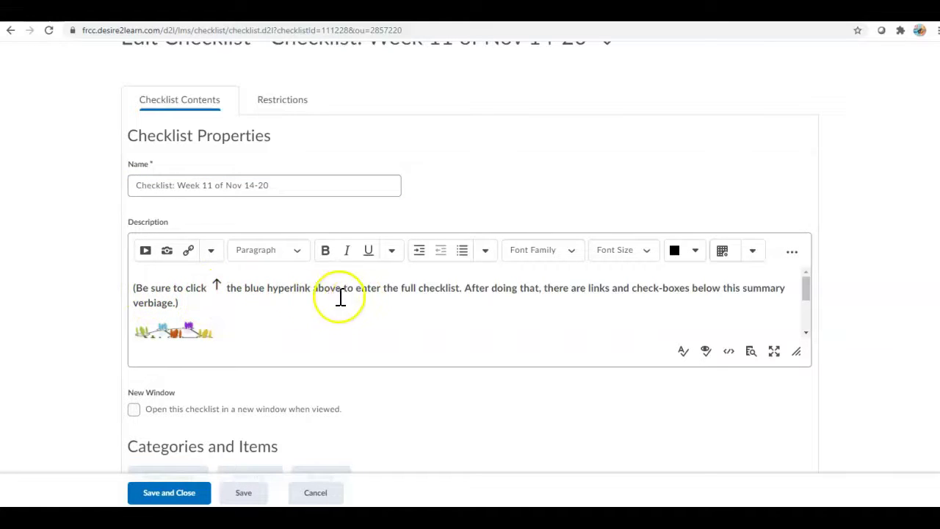
pyautogui.scroll(-1, 300, 297)
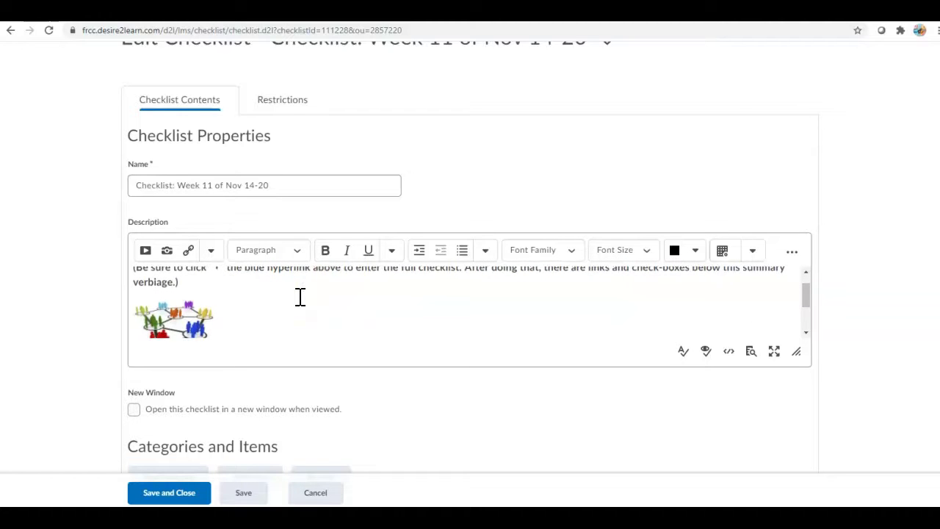
pyautogui.scroll(-2, 300, 296)
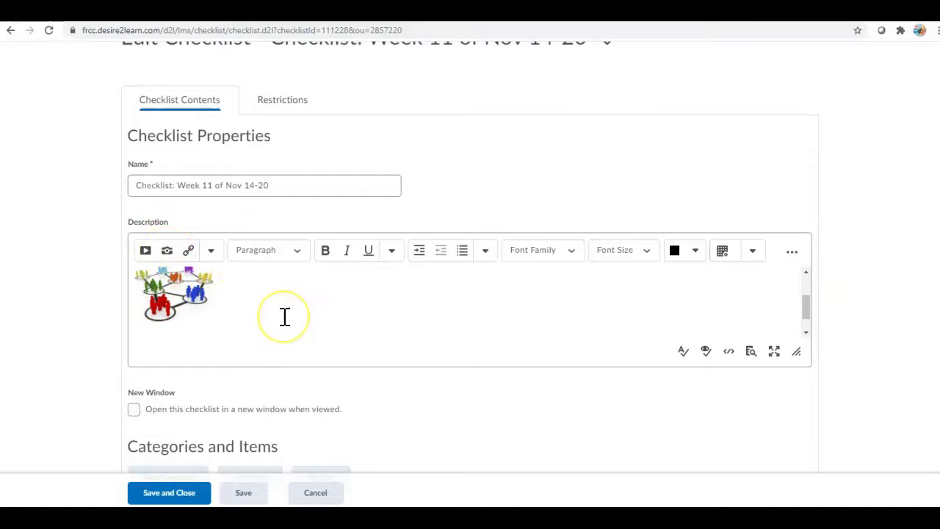
pyautogui.scroll(-1, 285, 316)
pyautogui.scroll(-1, 285, 317)
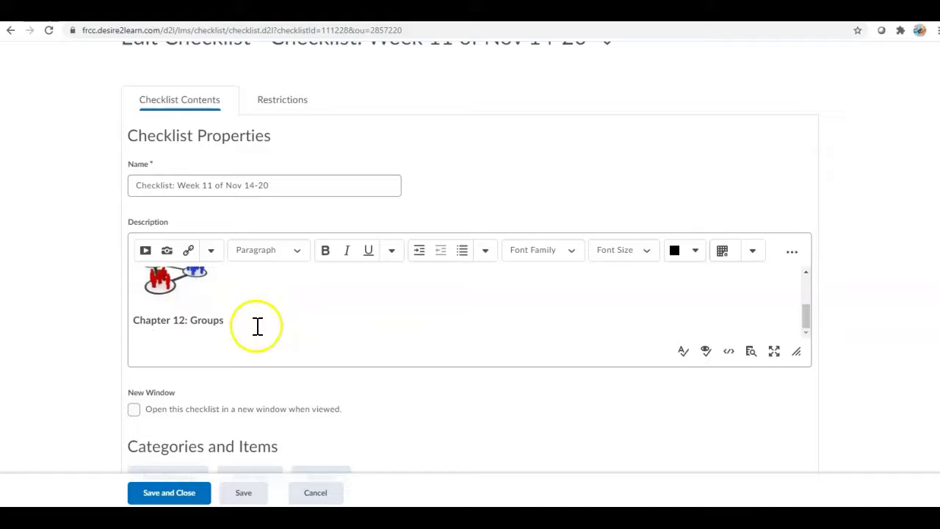
# Paste the weekly schedule text on a new line below 'Chapter 12: Groups' in the description.
pyautogui.click(257, 326)
pyautogui.press('Return')
pyautogui.hotkey('ctrl', 'v')
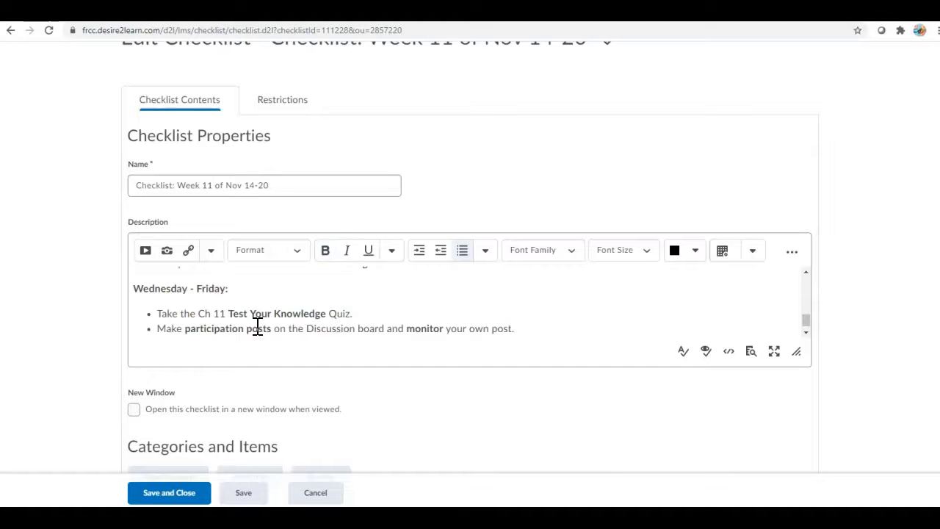
pyautogui.scroll(3, 257, 327)
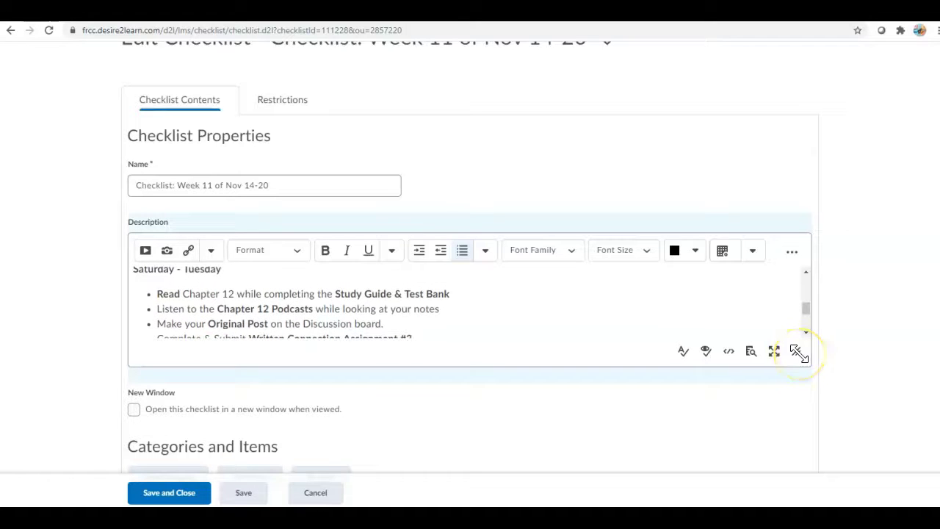
# Enlarge the description editor to show the Saturday–Tuesday and Wednesday–Friday lists, then save the checklist.
pyautogui.moveTo(799, 354); pyautogui.dragTo(801, 450)
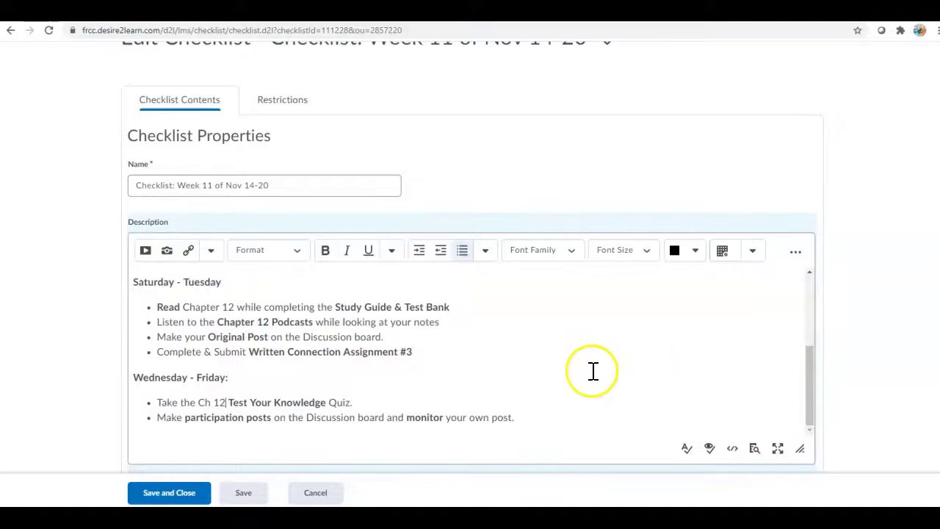
pyautogui.scroll(1, 592, 372)
pyautogui.scroll(1, 593, 371)
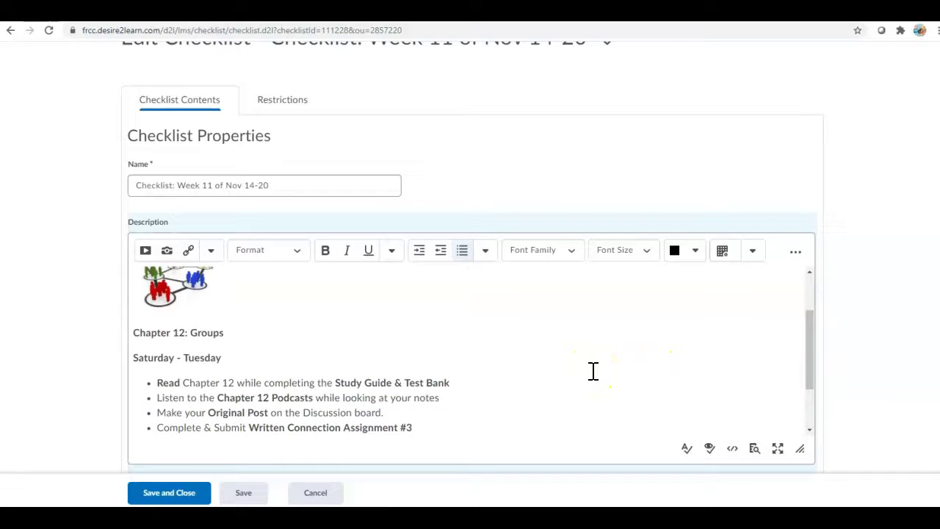
pyautogui.scroll(-1, 593, 371)
pyautogui.scroll(-1, 594, 371)
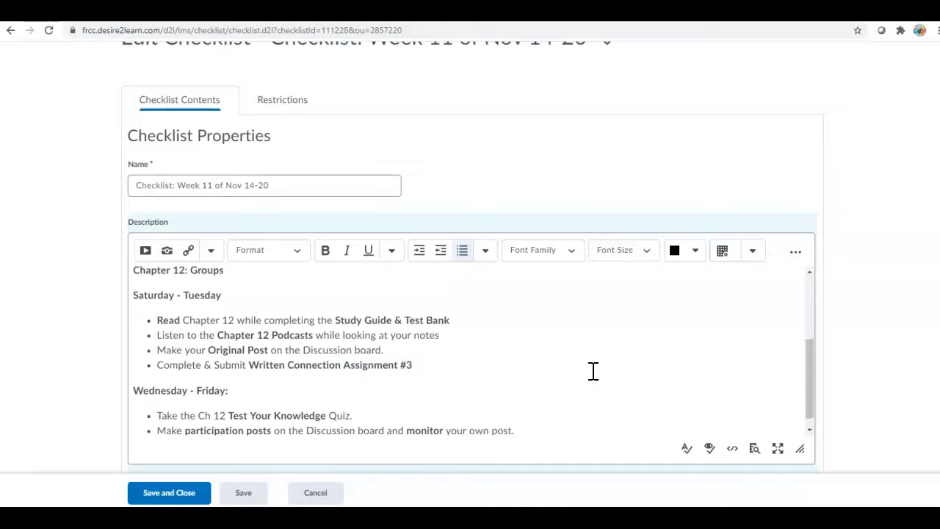
pyautogui.scroll(-1, 593, 371)
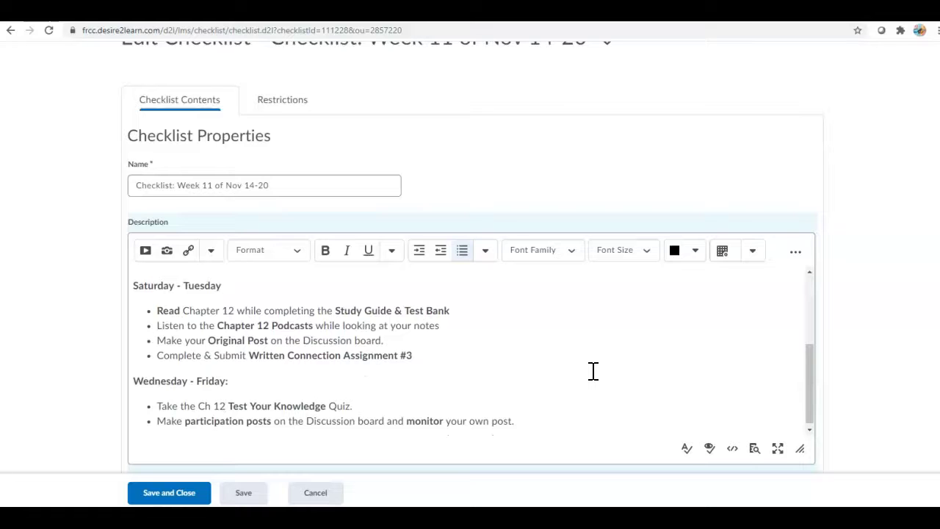
pyautogui.moveTo(144, 285); pyautogui.dragTo(441, 398)
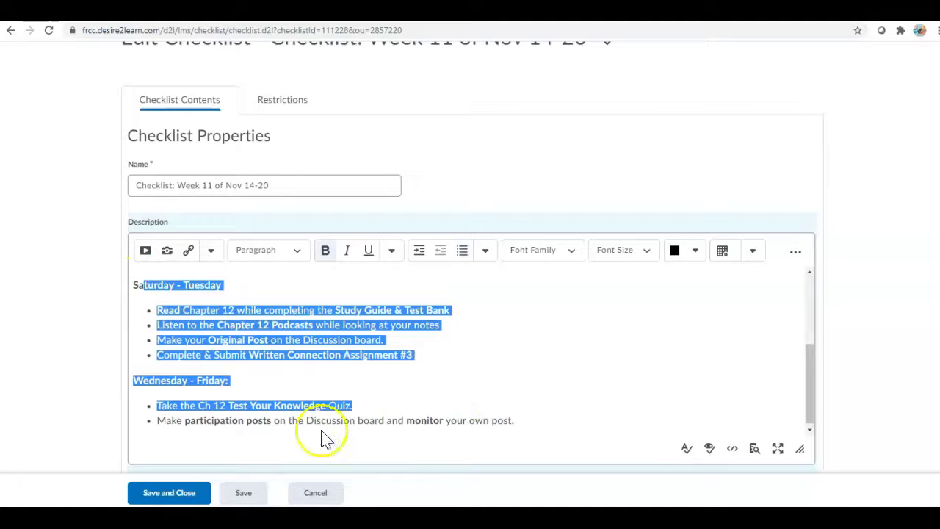
pyautogui.click(252, 498)
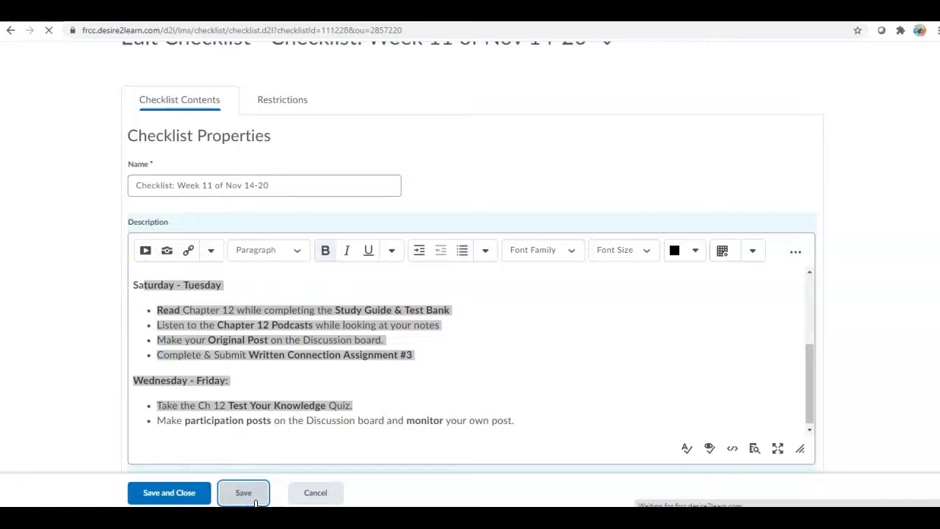
pyautogui.scroll(-2, 286, 412)
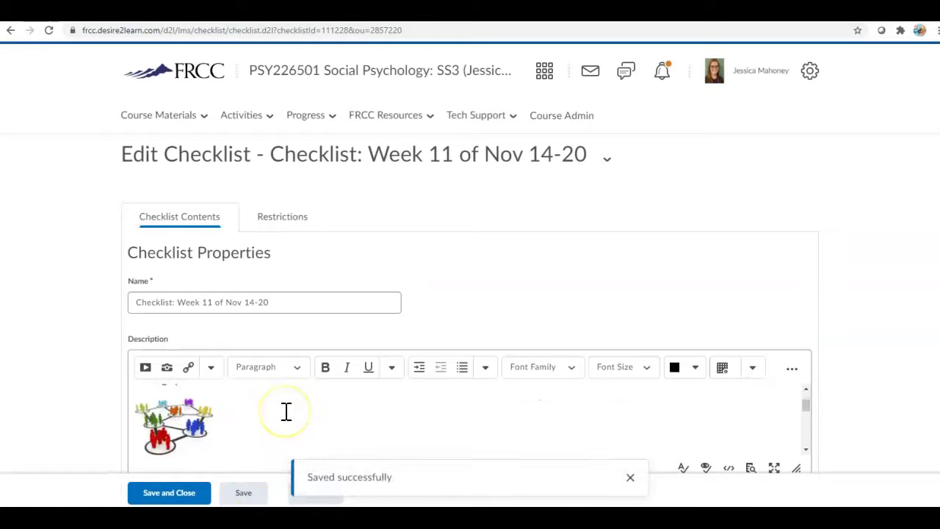
pyautogui.scroll(-3, 426, 231)
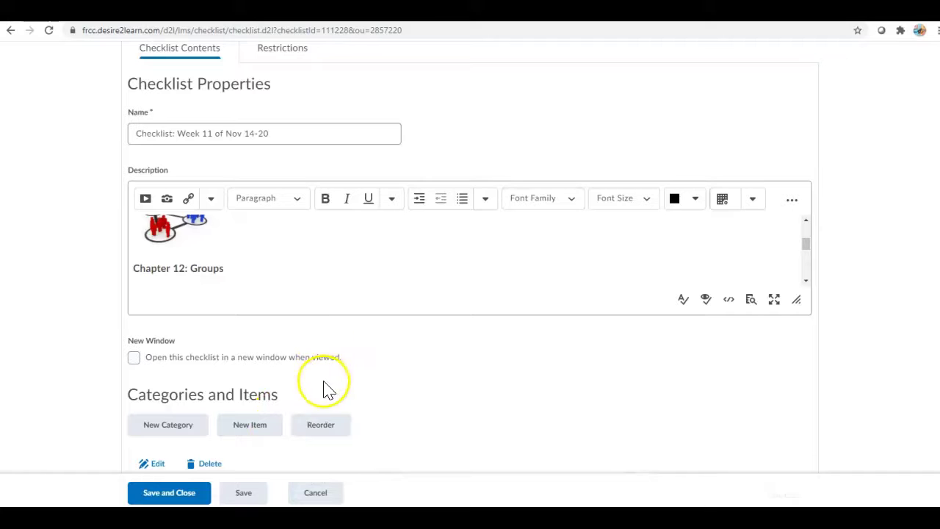
pyautogui.scroll(-3, 323, 277)
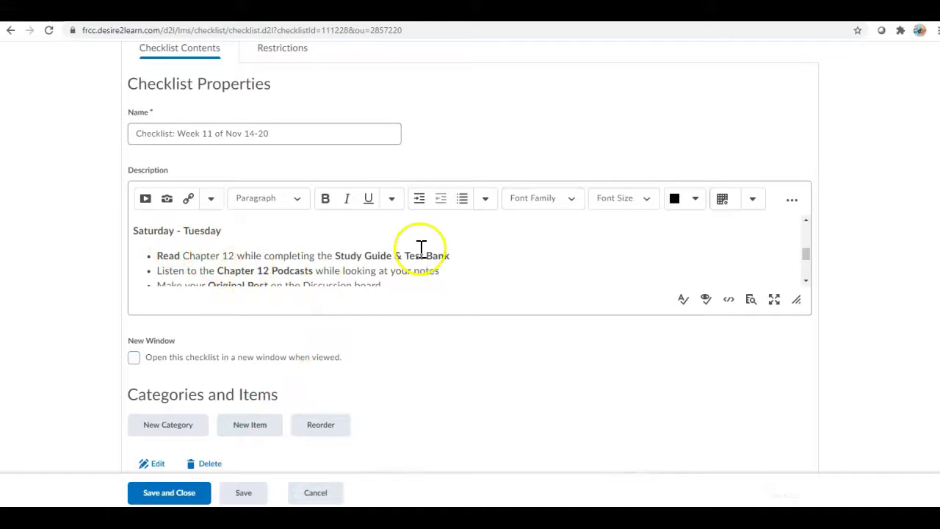
pyautogui.moveTo(797, 300); pyautogui.dragTo(796, 457)
pyautogui.moveTo(158, 294); pyautogui.dragTo(405, 405)
pyautogui.click(451, 399)
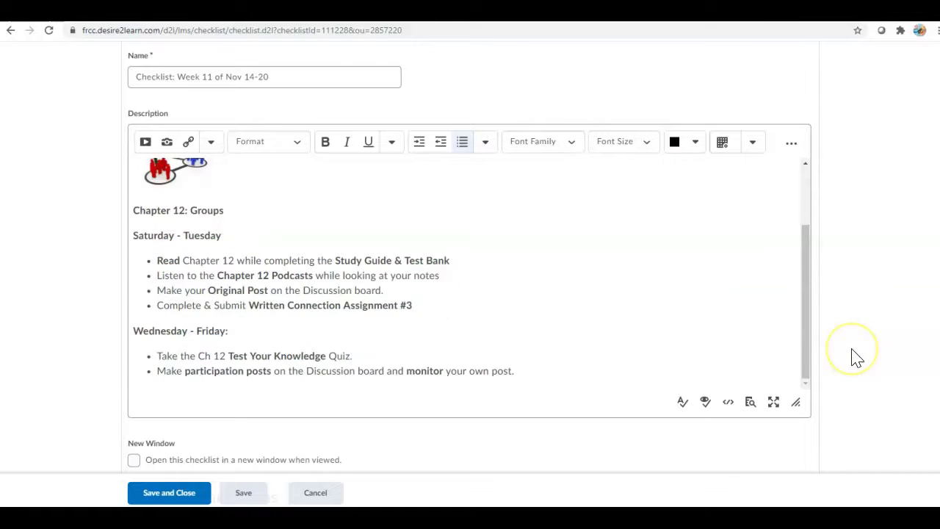
pyautogui.scroll(-1, 853, 356)
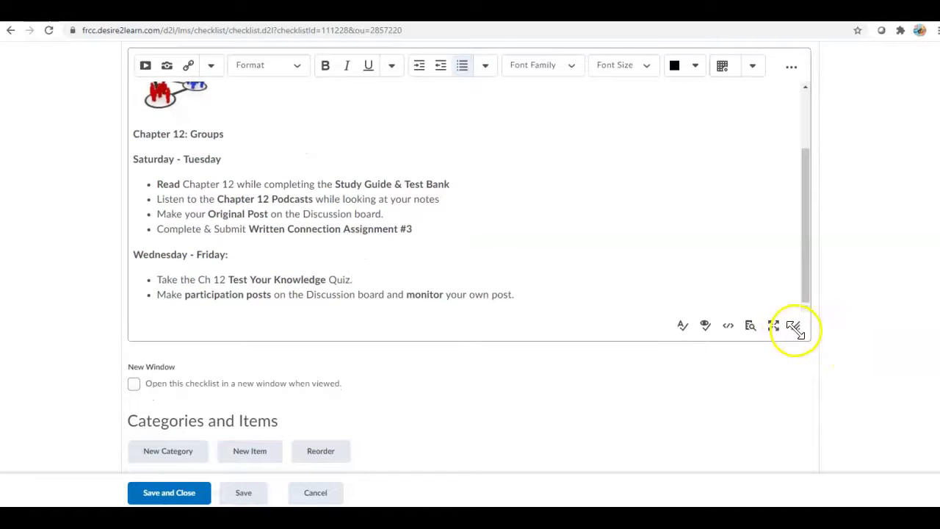
pyautogui.moveTo(796, 329); pyautogui.dragTo(795, 371)
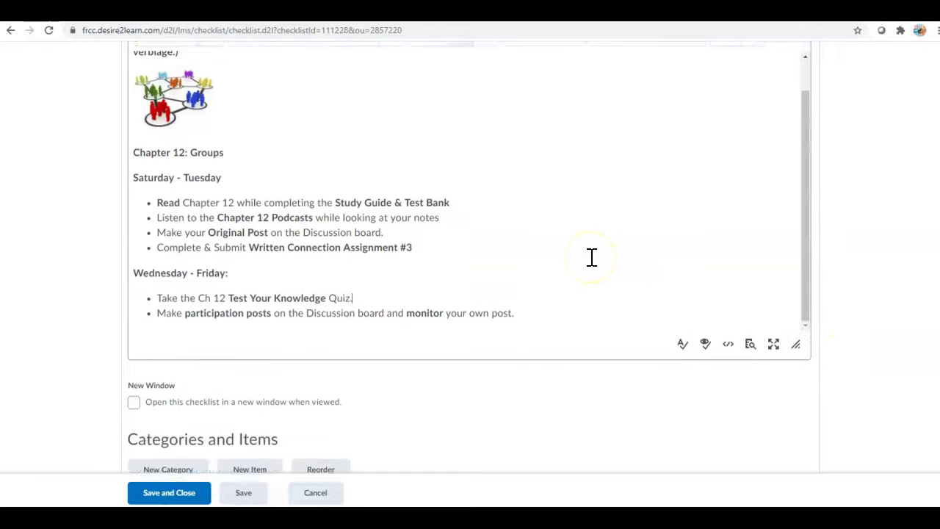
pyautogui.scroll(-3, 592, 257)
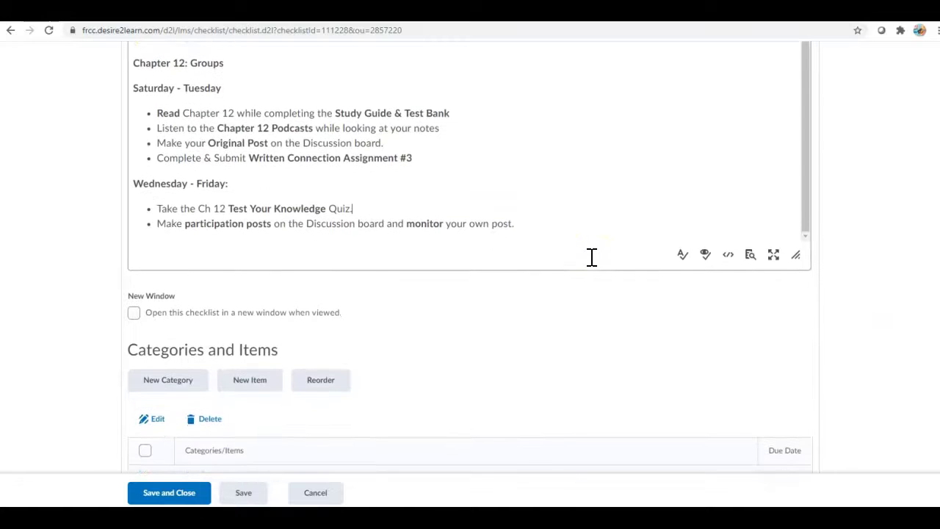
pyautogui.scroll(-1, 592, 256)
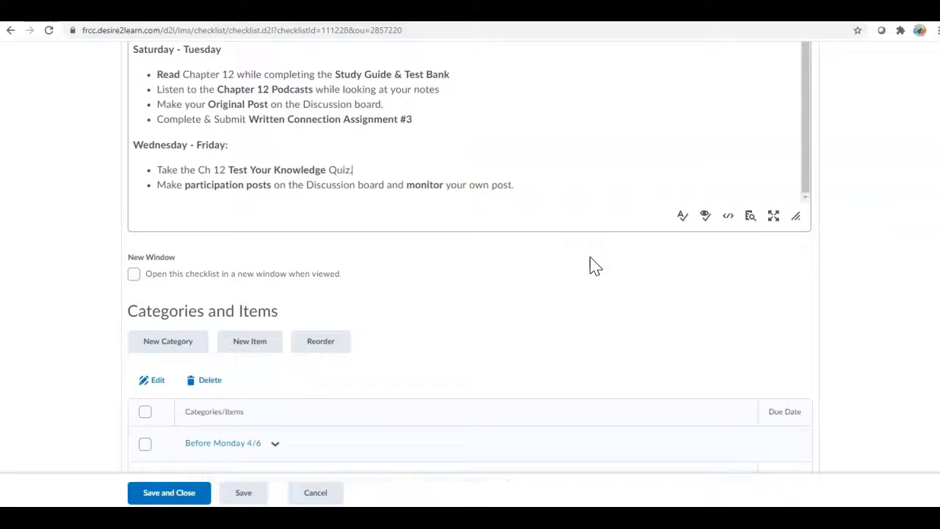
pyautogui.scroll(2, 595, 266)
pyautogui.moveTo(158, 130); pyautogui.dragTo(452, 130)
pyautogui.hotkey('ctrl', 'c')
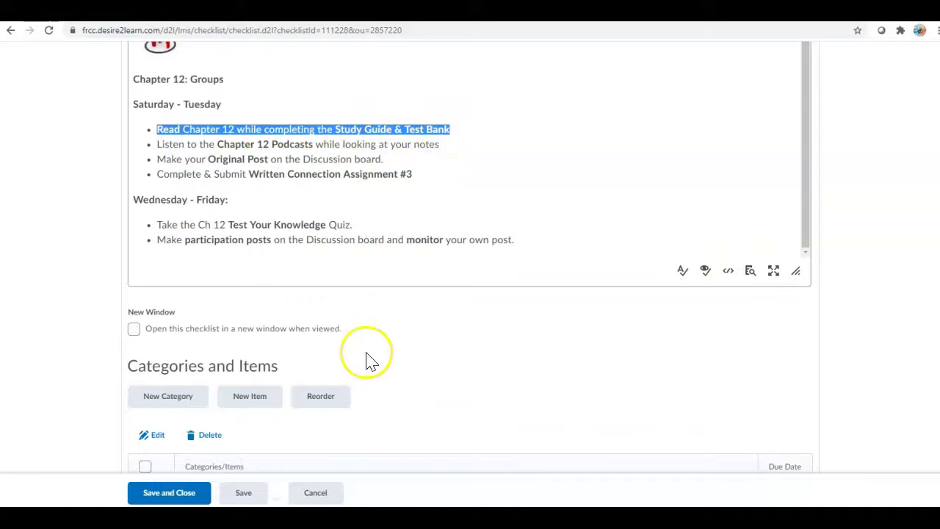
pyautogui.scroll(-2, 374, 382)
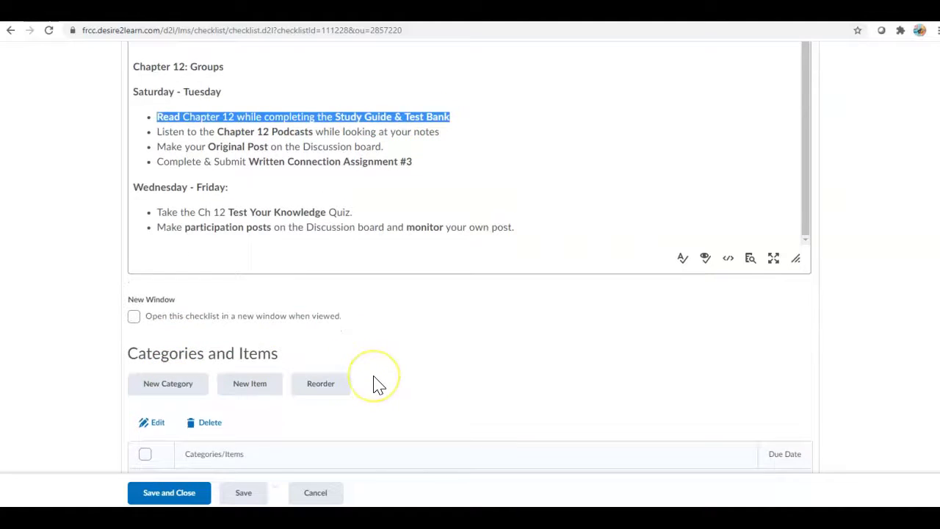
pyautogui.scroll(-1, 376, 383)
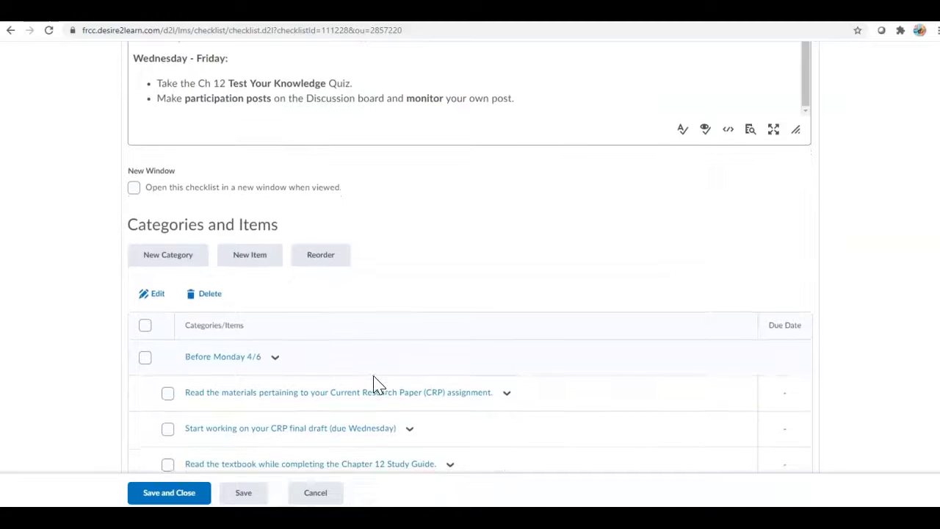
pyautogui.click(228, 345)
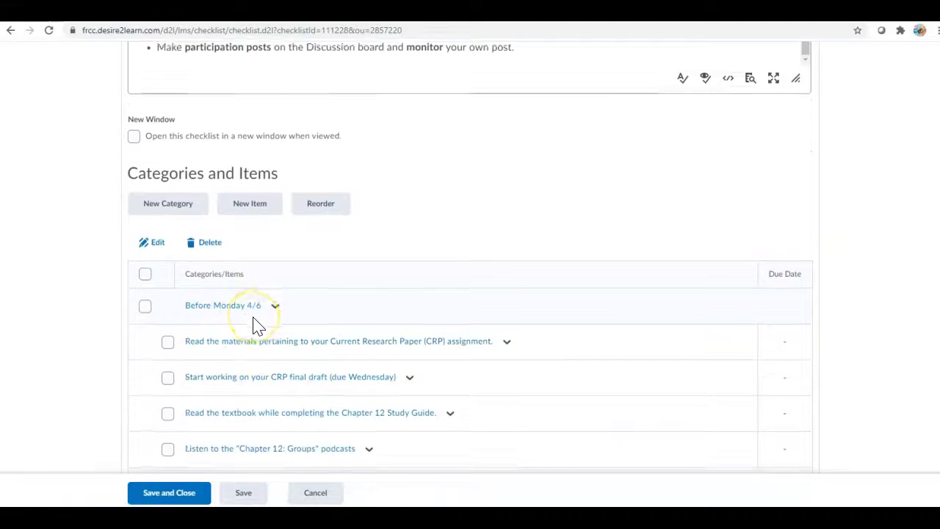
pyautogui.scroll(-2, 254, 325)
pyautogui.scroll(-1, 257, 326)
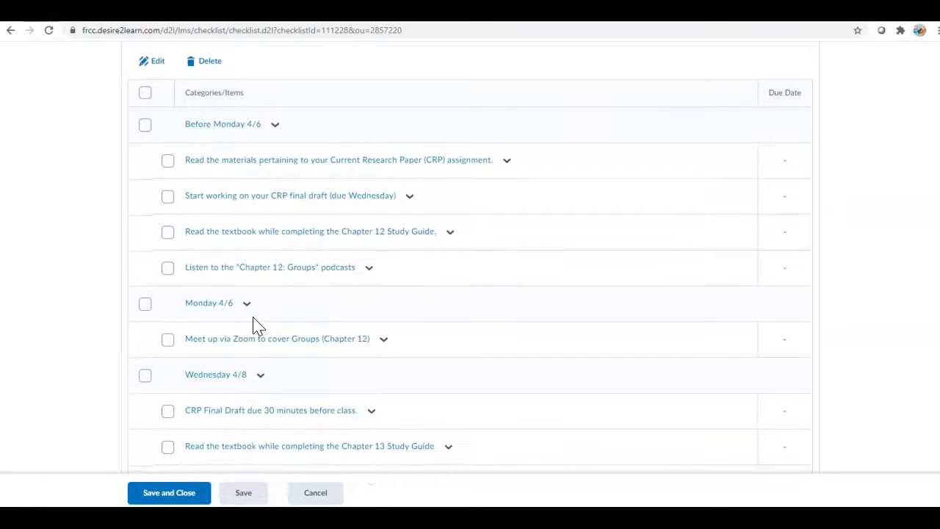
pyautogui.scroll(-1, 257, 326)
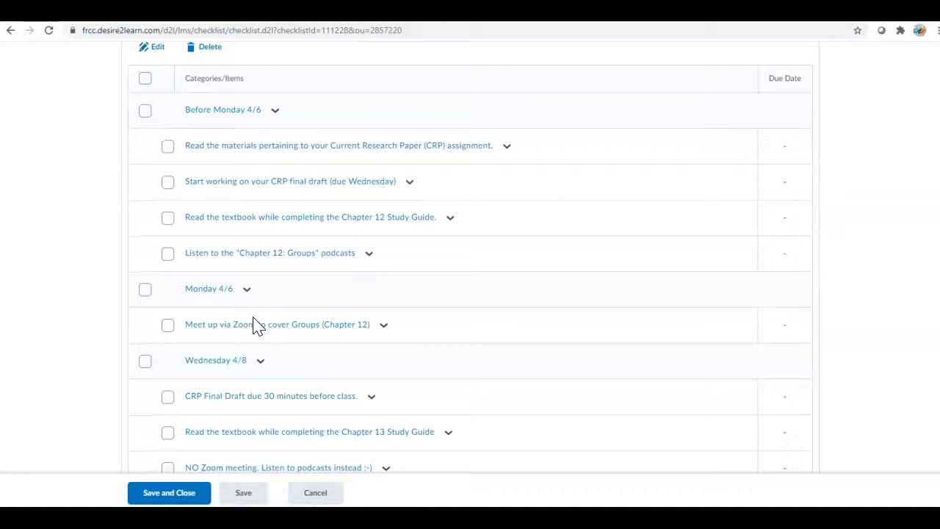
pyautogui.scroll(-1, 257, 325)
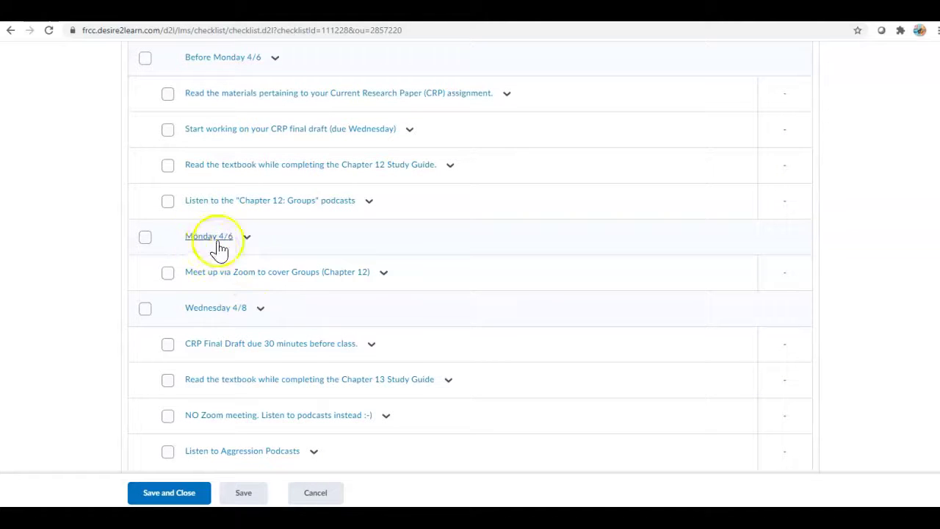
pyautogui.scroll(-1, 263, 321)
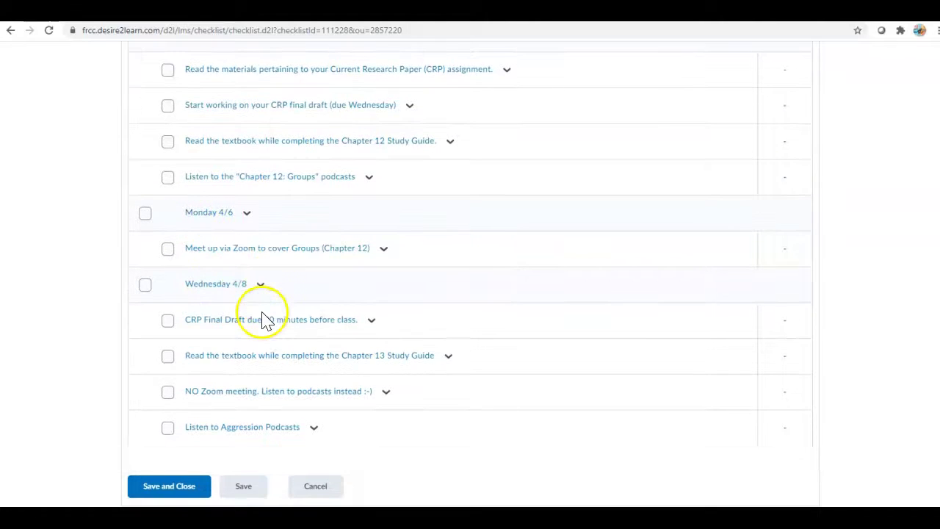
pyautogui.scroll(10, 263, 321)
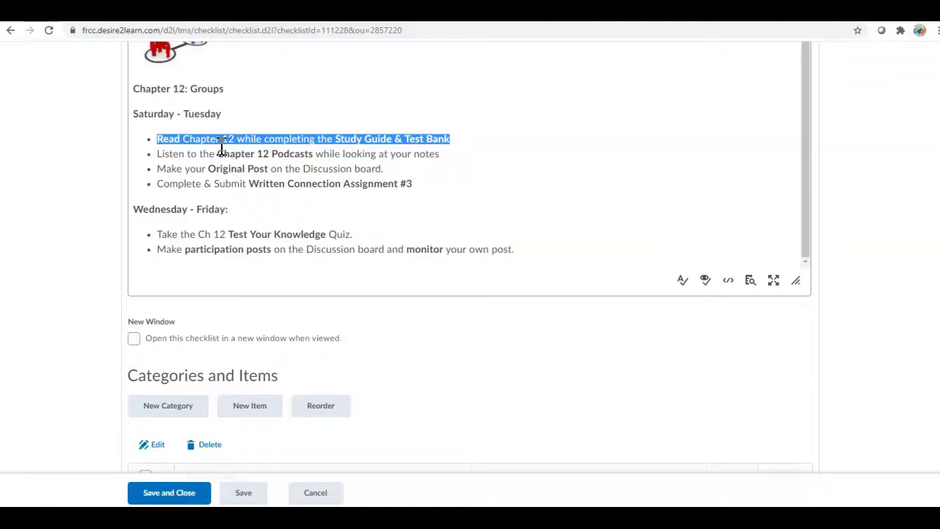
# Create a 'Before Monday' category in the Week 11 checklist.
pyautogui.click(226, 154)
pyautogui.click(159, 414)
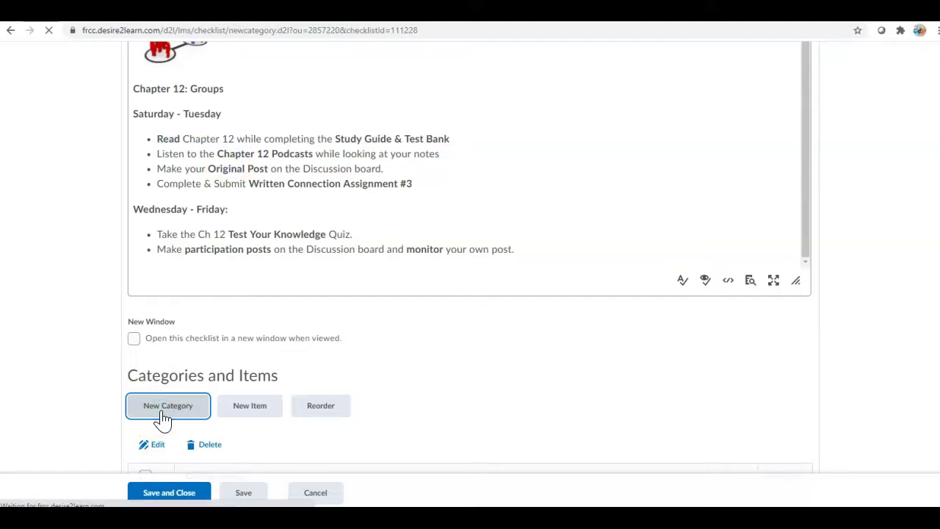
pyautogui.click(183, 217)
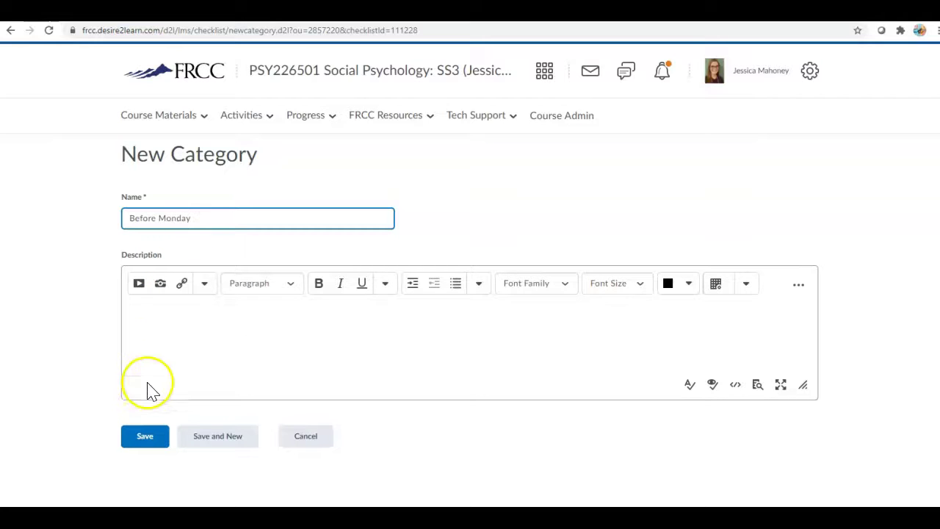
pyautogui.click(146, 438)
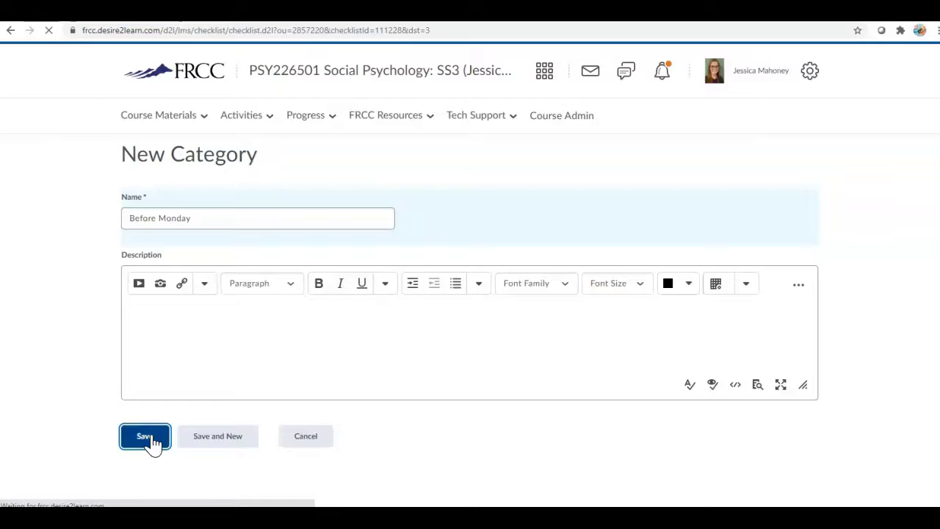
pyautogui.click(82, 443)
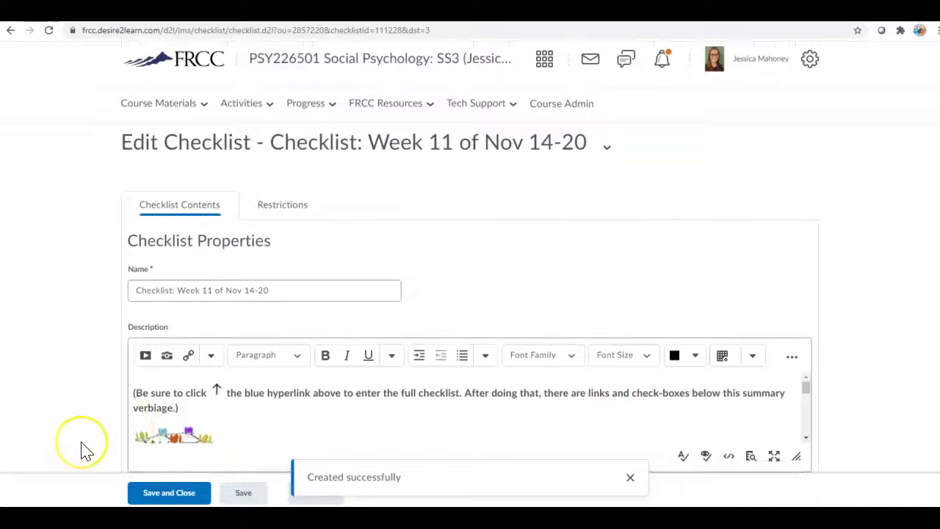
pyautogui.scroll(-5, 83, 444)
# Add a new checklist item named with the copied 'Read Chapter 12…' bullet.
pyautogui.moveTo(82, 444); pyautogui.dragTo(250, 252)
pyautogui.click(250, 253)
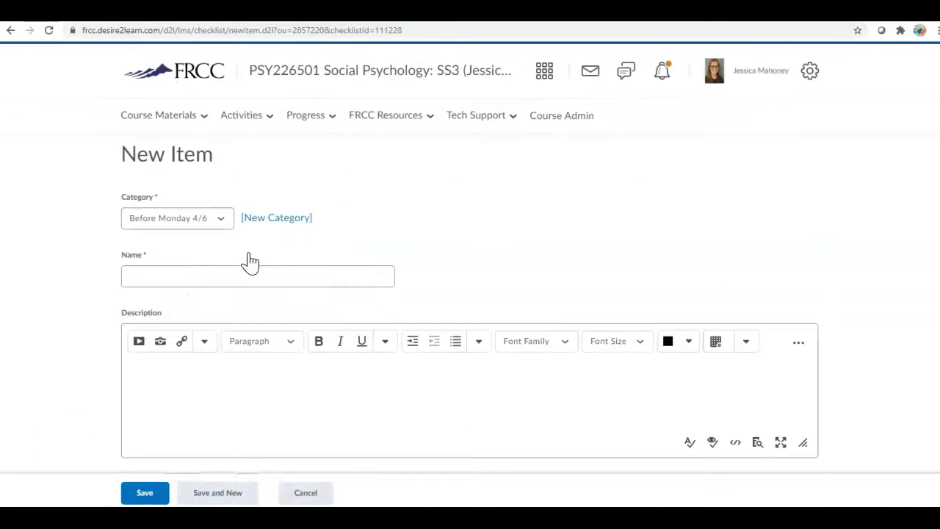
pyautogui.click(235, 312)
pyautogui.click(239, 284)
pyautogui.hotkey('ctrl', 'v')
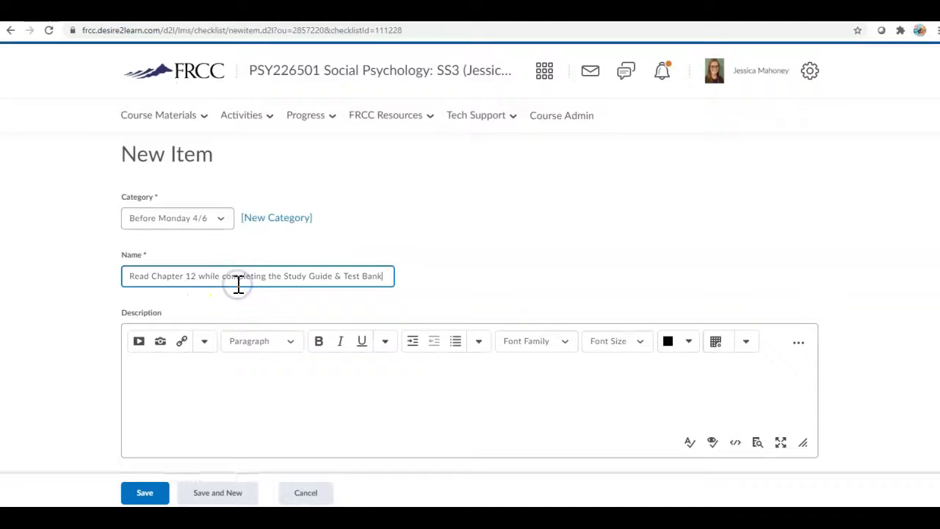
pyautogui.click(217, 394)
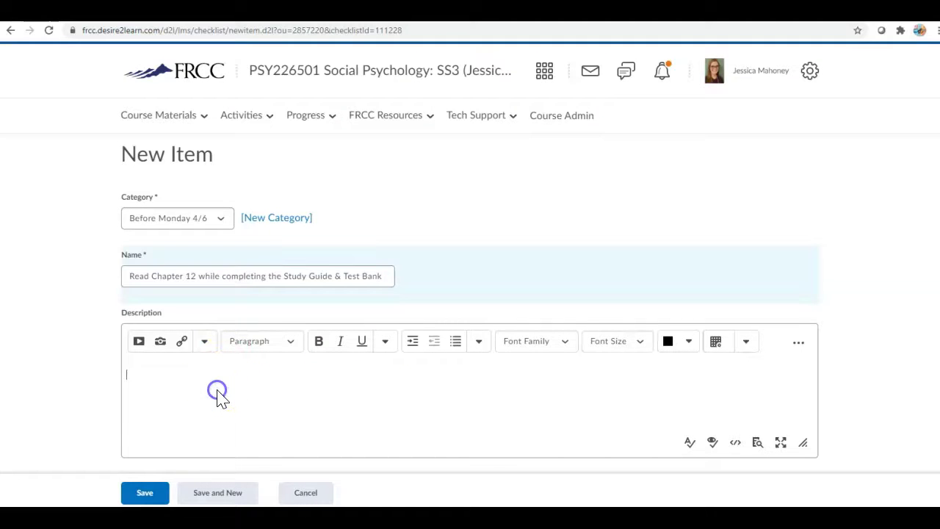
# Quicklink the description to Week 11's 'Study Guide & Test Bank- Chapter 12' and save the item.
pyautogui.click(182, 344)
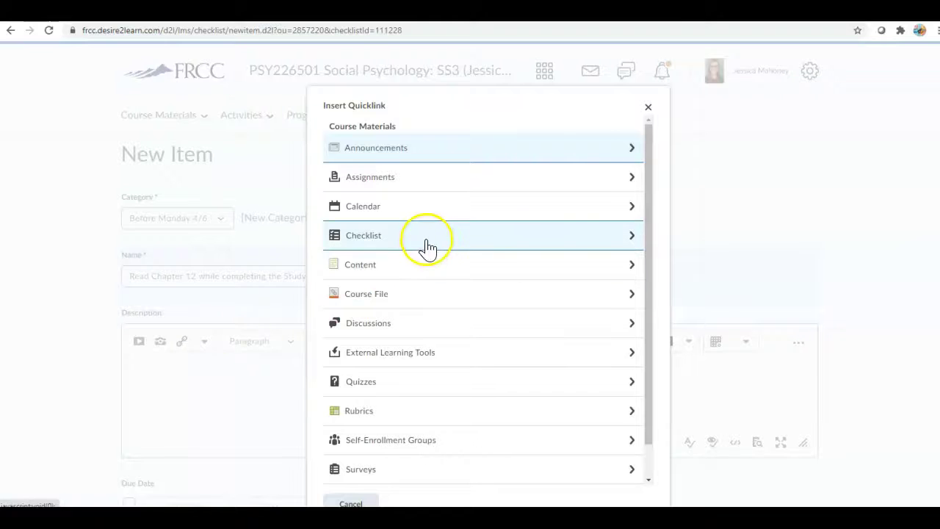
pyautogui.click(427, 267)
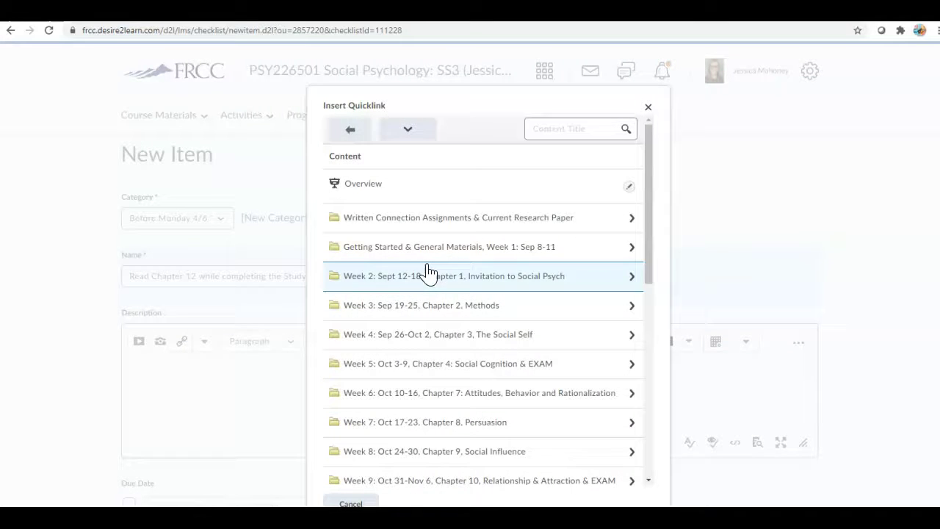
pyautogui.scroll(-6, 422, 304)
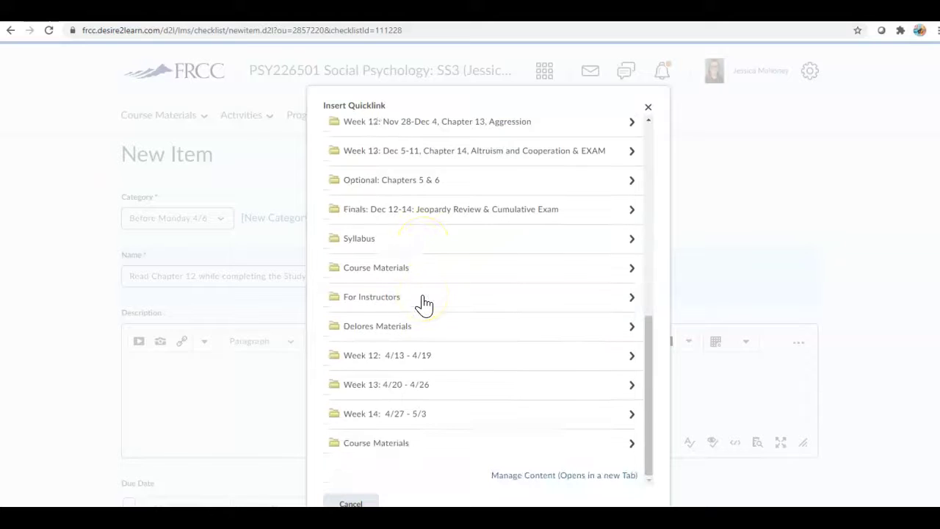
pyautogui.scroll(3, 424, 304)
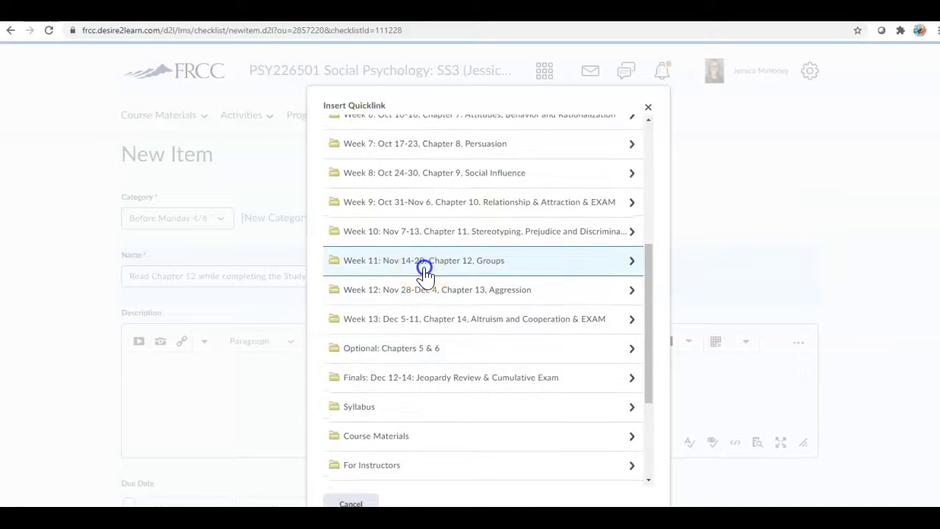
pyautogui.click(425, 266)
pyautogui.click(435, 160)
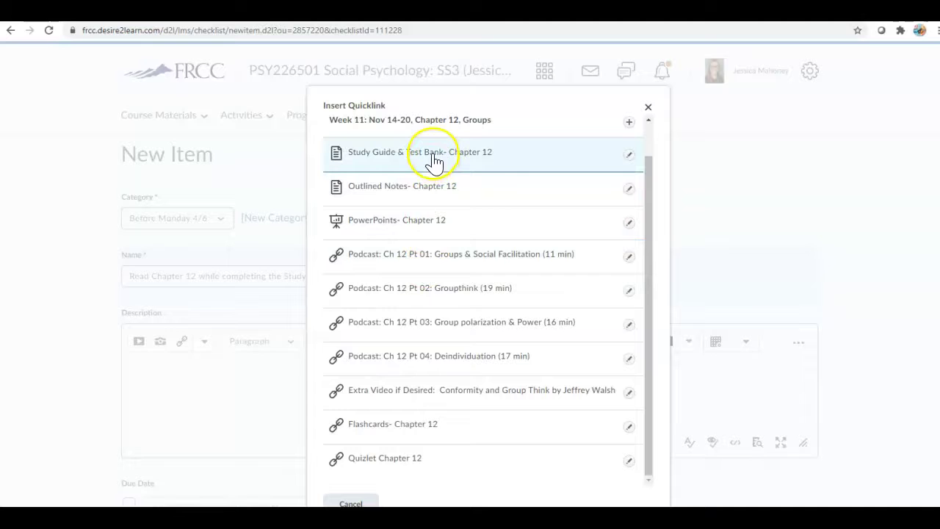
pyautogui.click(435, 160)
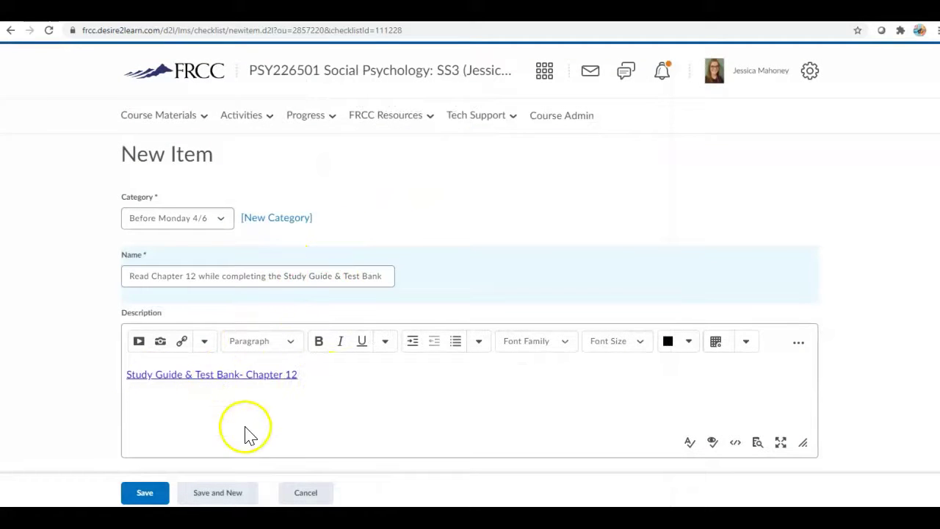
pyautogui.click(143, 496)
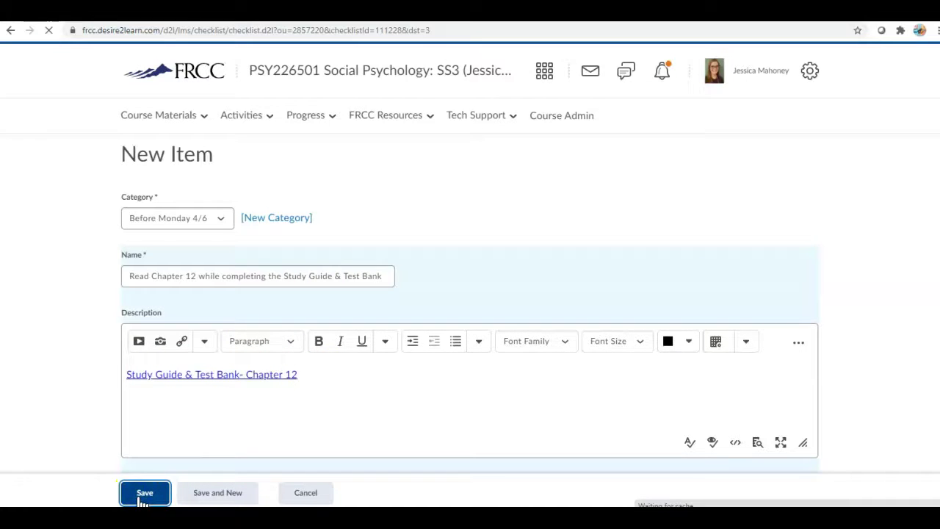
# Set the 'Read Chapter 12…' item's category to Before Monday.
pyautogui.scroll(-5, 95, 392)
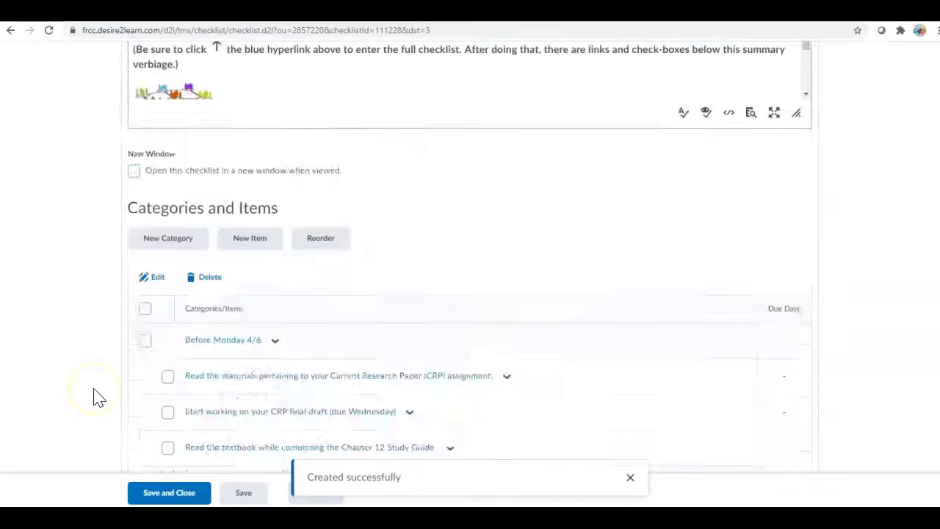
pyautogui.scroll(-5, 100, 397)
pyautogui.scroll(10, 218, 385)
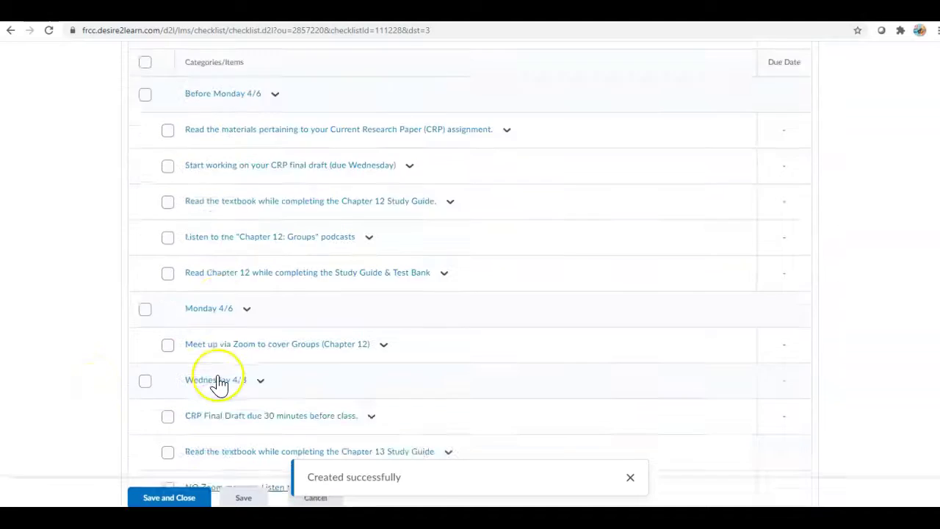
pyautogui.scroll(-4, 218, 385)
pyautogui.scroll(-3, 219, 384)
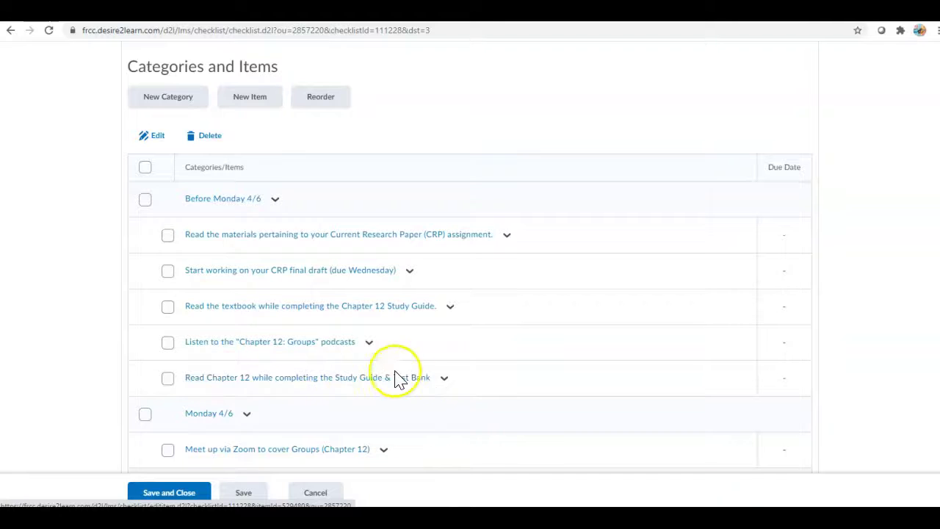
pyautogui.click(417, 379)
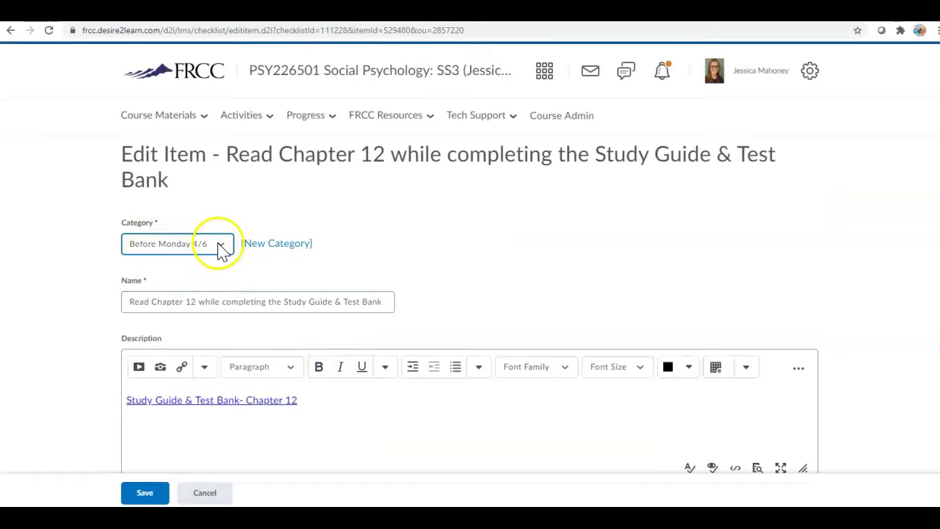
pyautogui.click(222, 245)
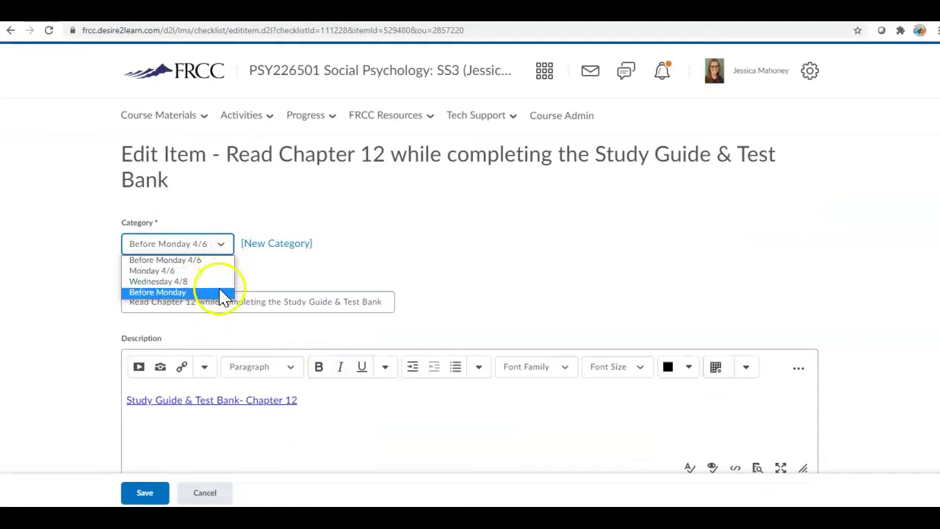
pyautogui.click(158, 293)
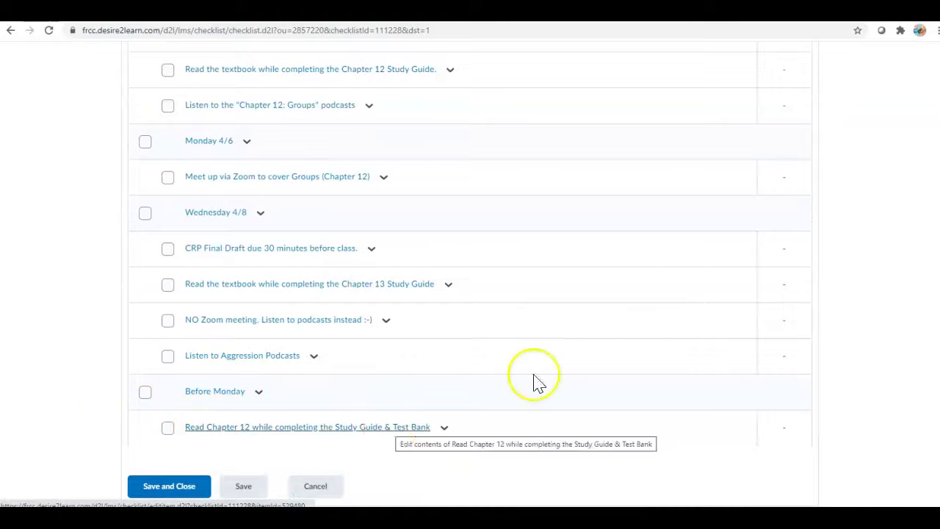
pyautogui.scroll(10, 688, 308)
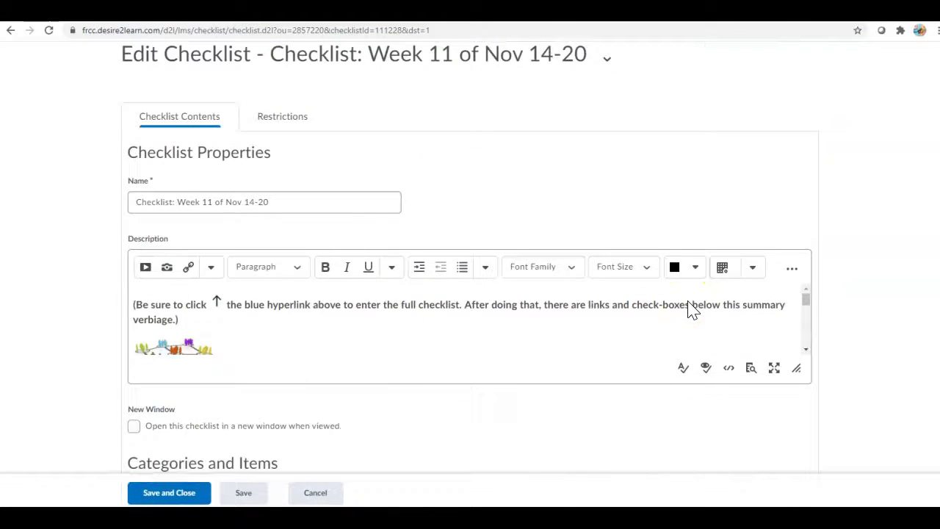
# Save and close the Week 11 checklist, then open Activities > Checklist in student view.
pyautogui.click(201, 496)
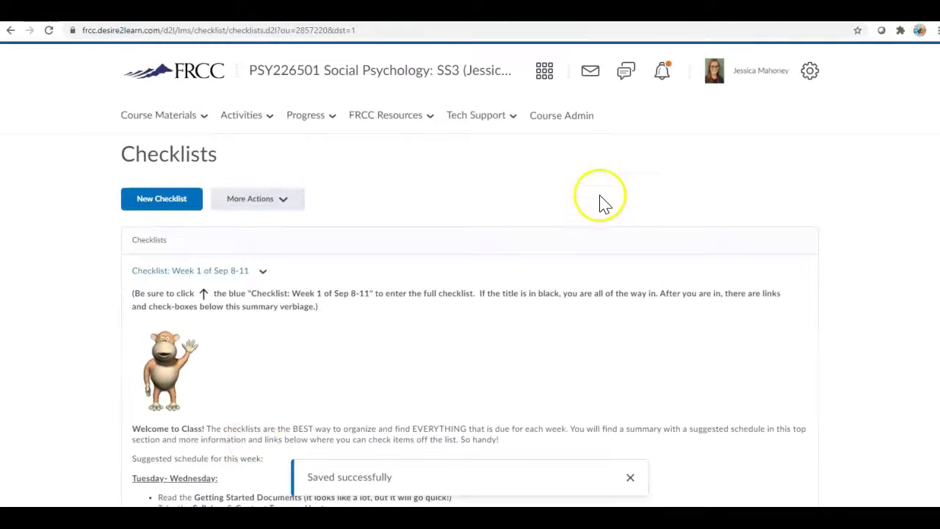
pyautogui.click(750, 76)
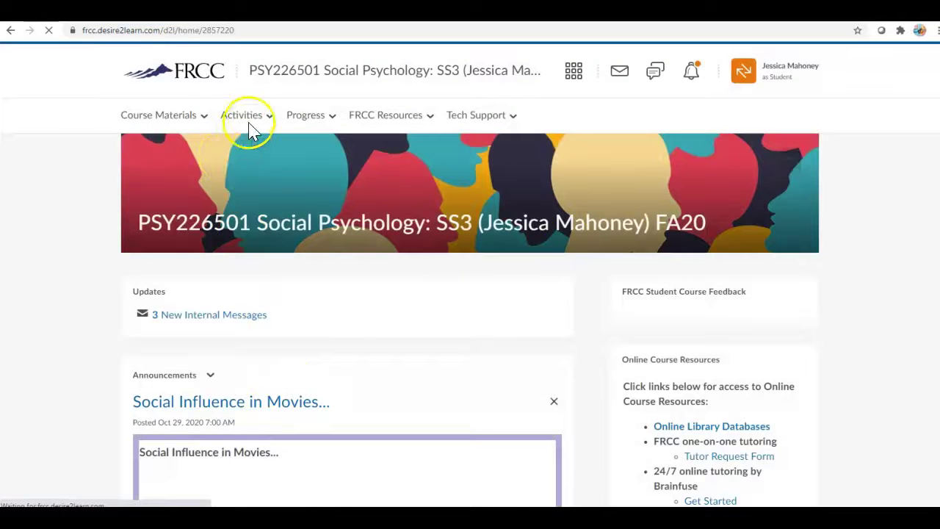
pyautogui.click(252, 119)
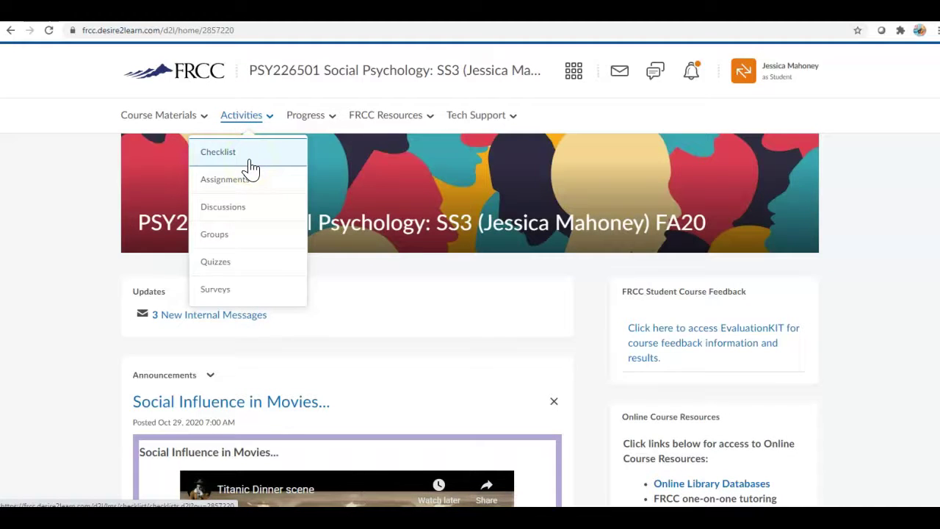
pyautogui.click(243, 169)
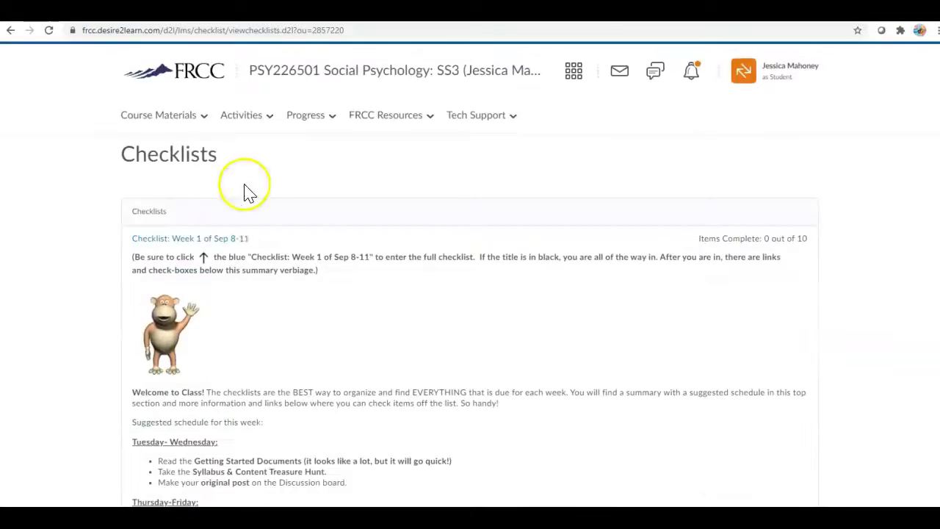
pyautogui.scroll(-15, 245, 284)
pyautogui.scroll(-2, 245, 284)
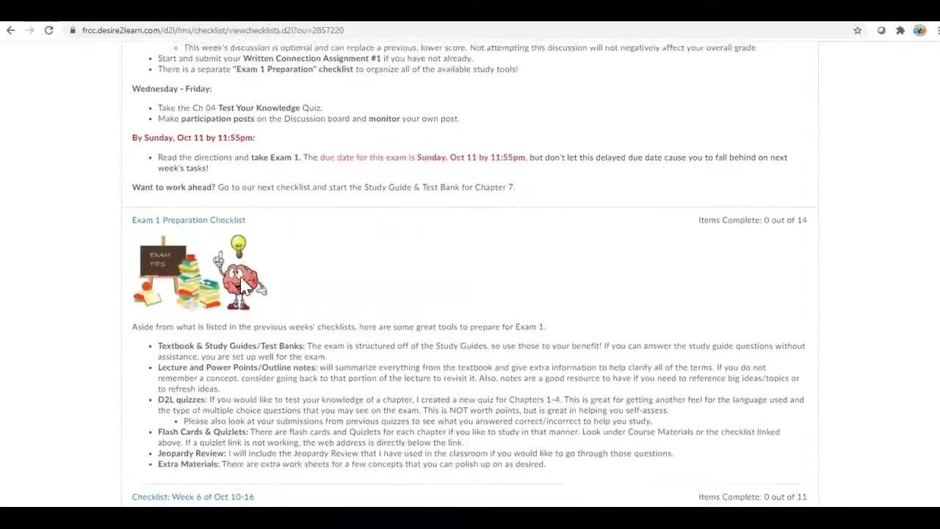
pyautogui.scroll(4, 244, 285)
# Open 'Checklist: Week 5 of Oct 3-9' in student view and scroll to the Chapter 4 podcasts.
pyautogui.click(217, 164)
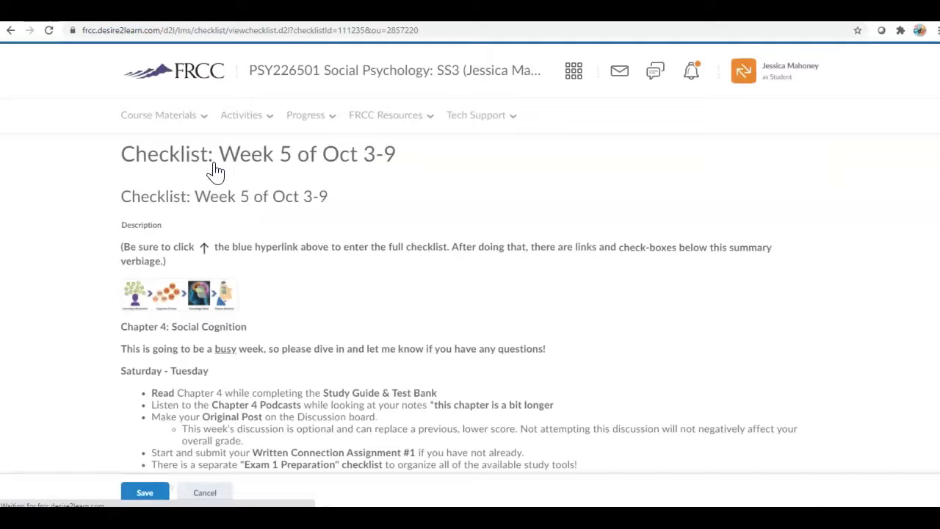
pyautogui.click(361, 280)
pyautogui.scroll(-1, 365, 282)
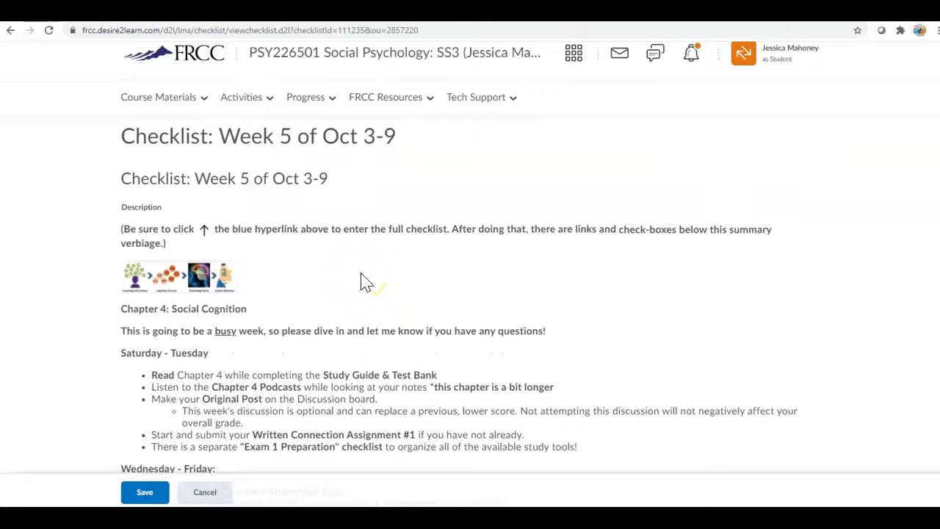
pyautogui.scroll(1, 362, 275)
pyautogui.scroll(-2, 365, 282)
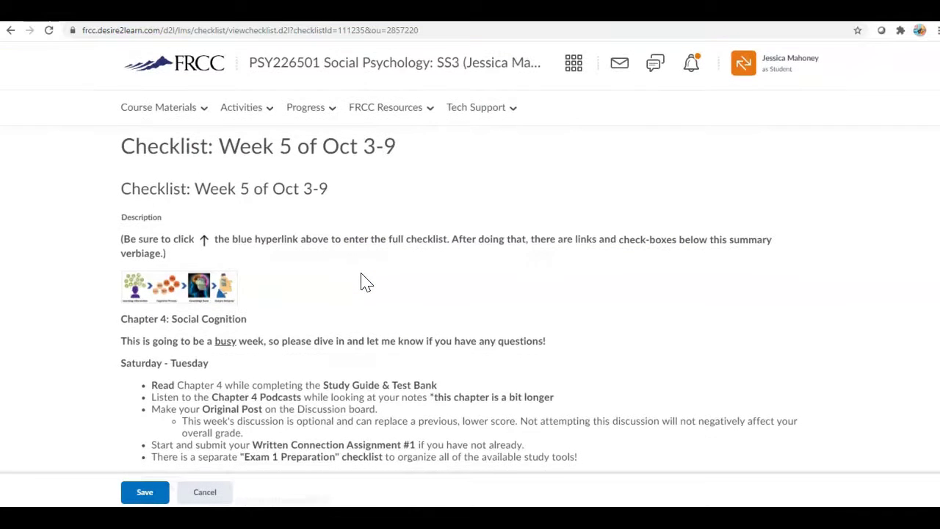
pyautogui.scroll(-1, 363, 277)
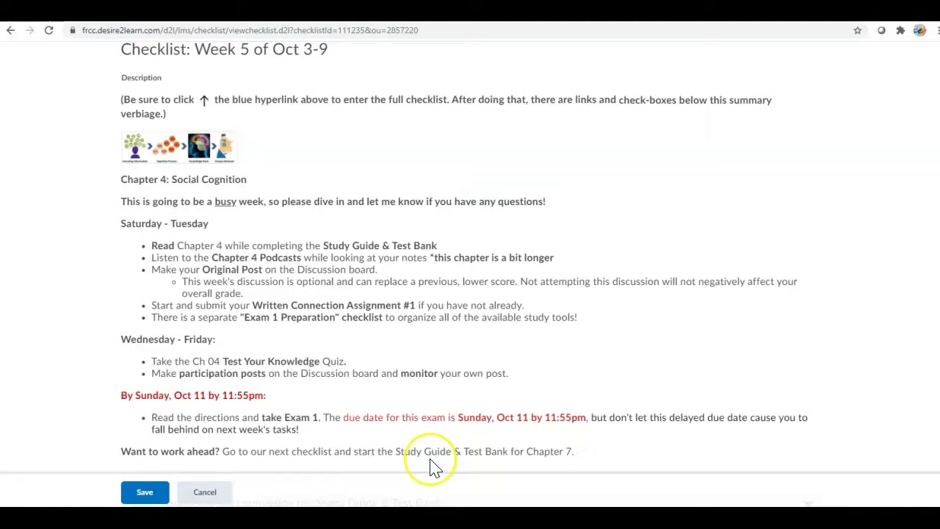
pyautogui.scroll(-5, 431, 465)
pyautogui.scroll(-2, 432, 466)
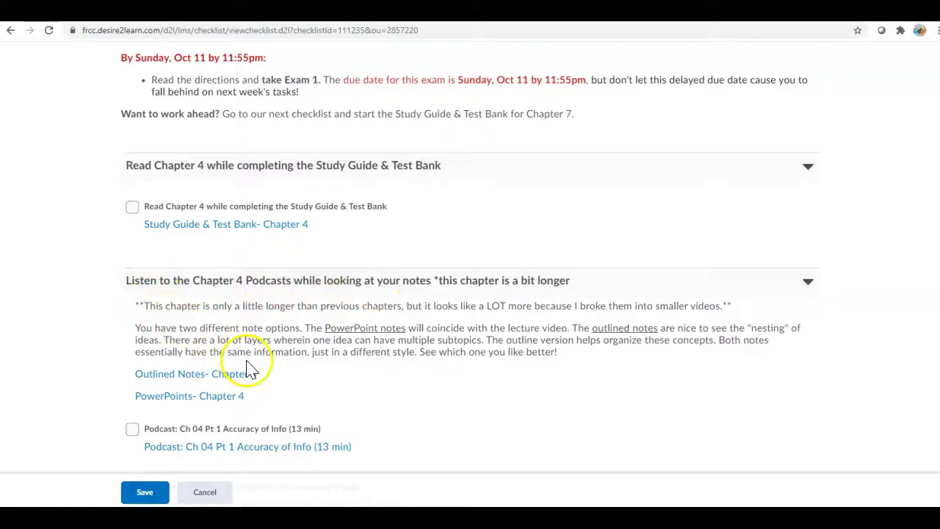
pyautogui.scroll(-2, 243, 402)
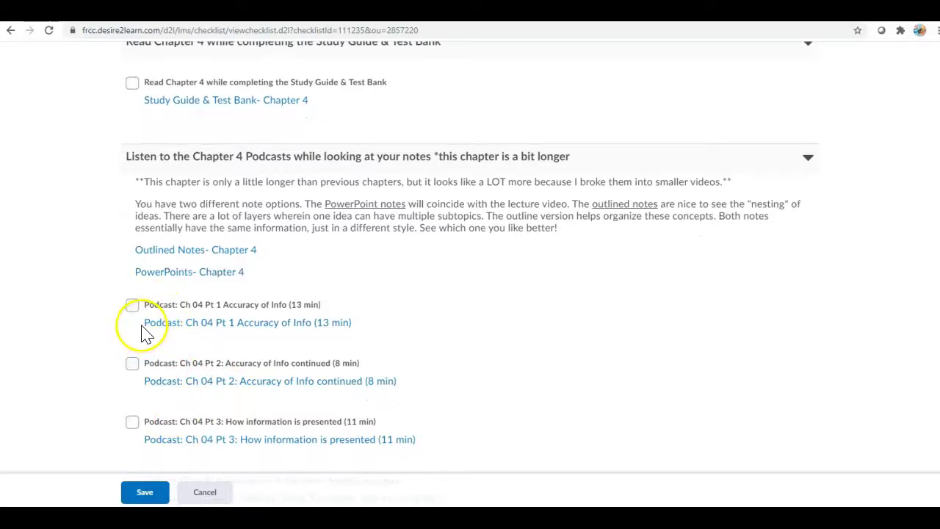
# Tick the Chapter 4 podcast Pt 1, Pt 2 and Pt 3 items as completed.
pyautogui.click(132, 306)
pyautogui.click(132, 363)
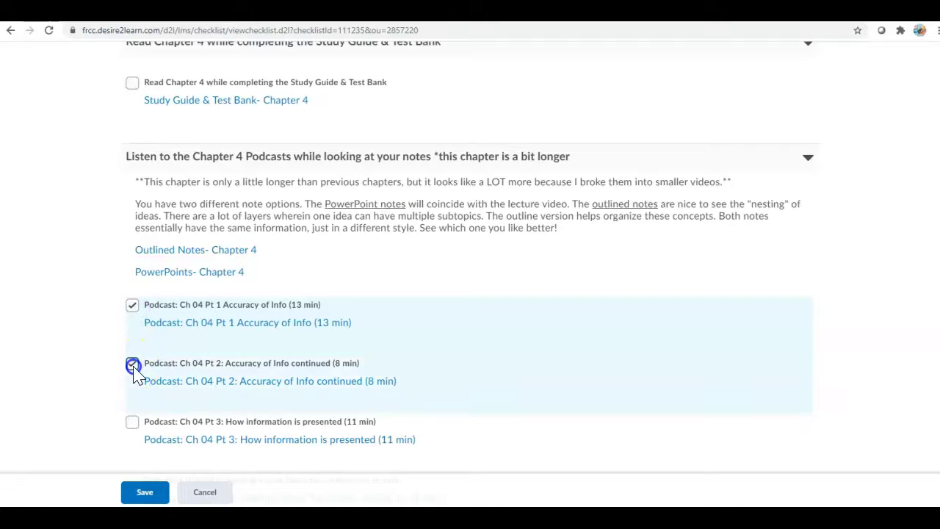
pyautogui.click(161, 498)
pyautogui.scroll(-1, 147, 346)
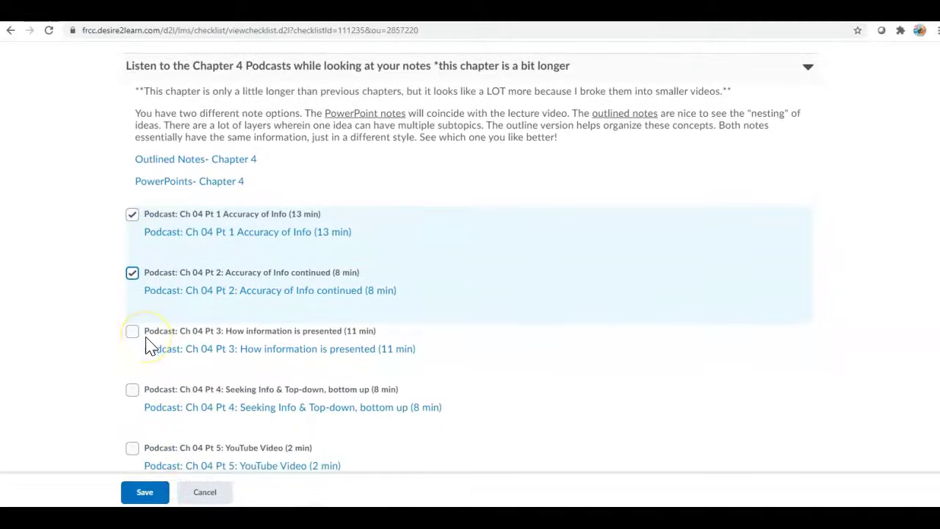
pyautogui.click(130, 333)
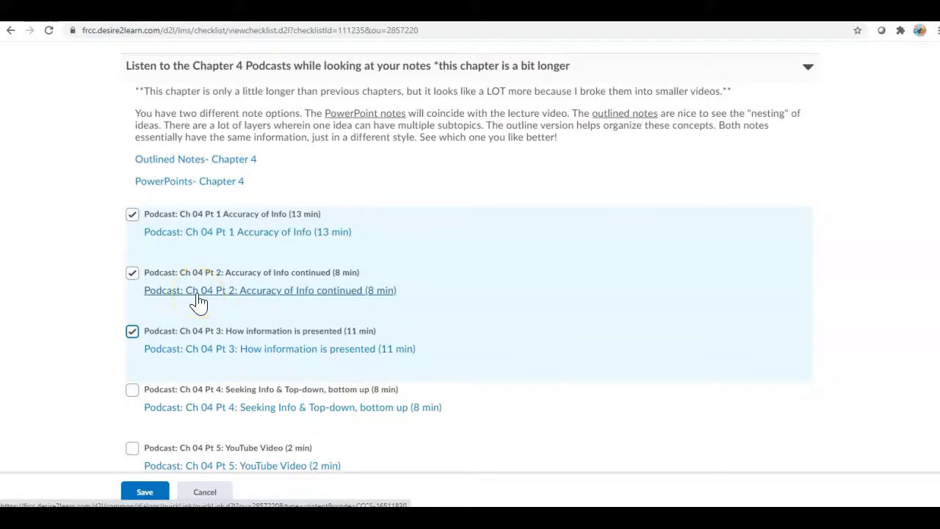
pyautogui.scroll(-8, 198, 301)
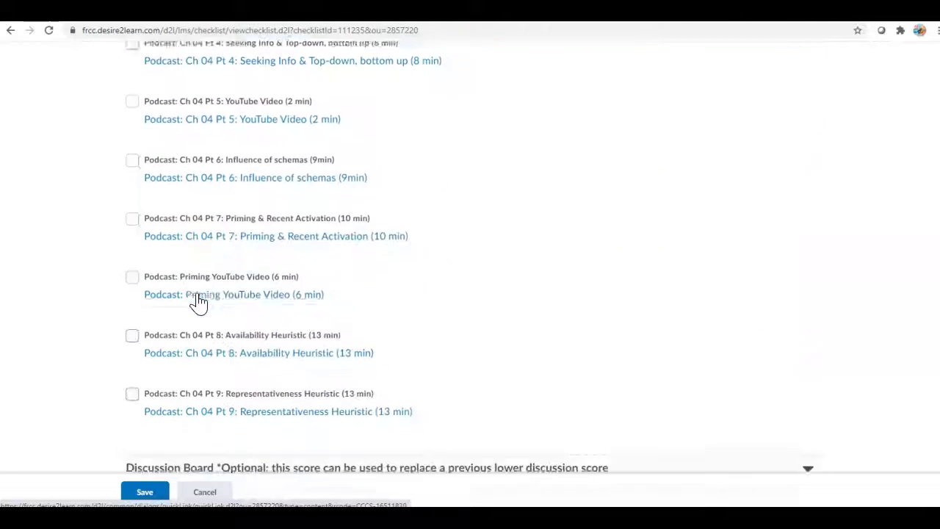
pyautogui.scroll(-5, 198, 301)
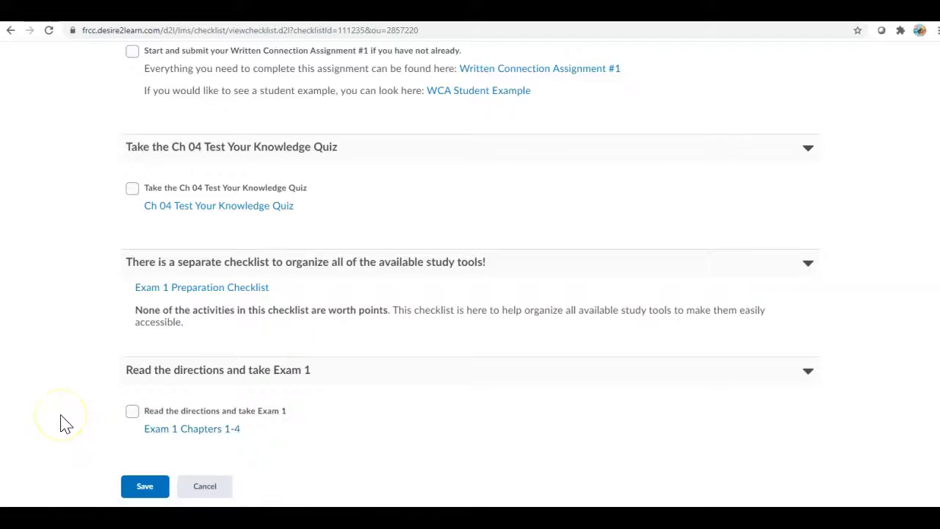
pyautogui.scroll(1, 63, 425)
pyautogui.scroll(15, 63, 425)
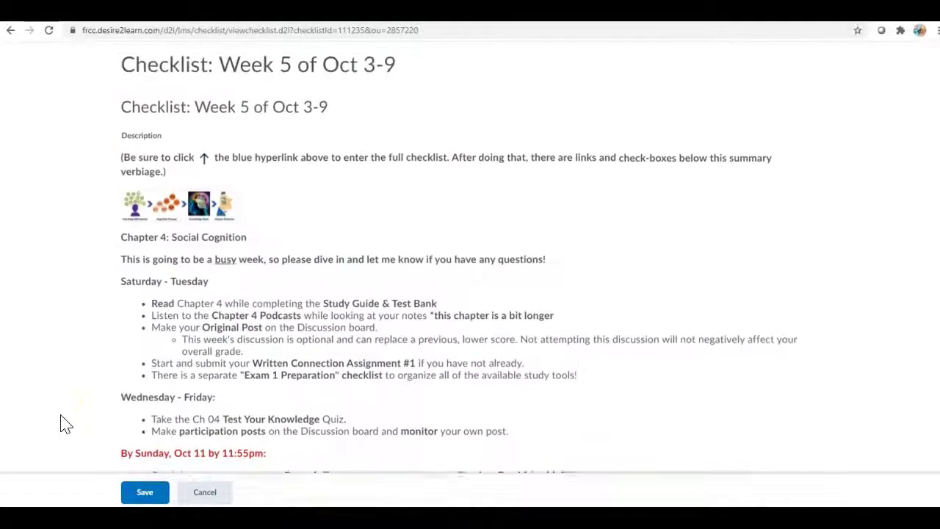